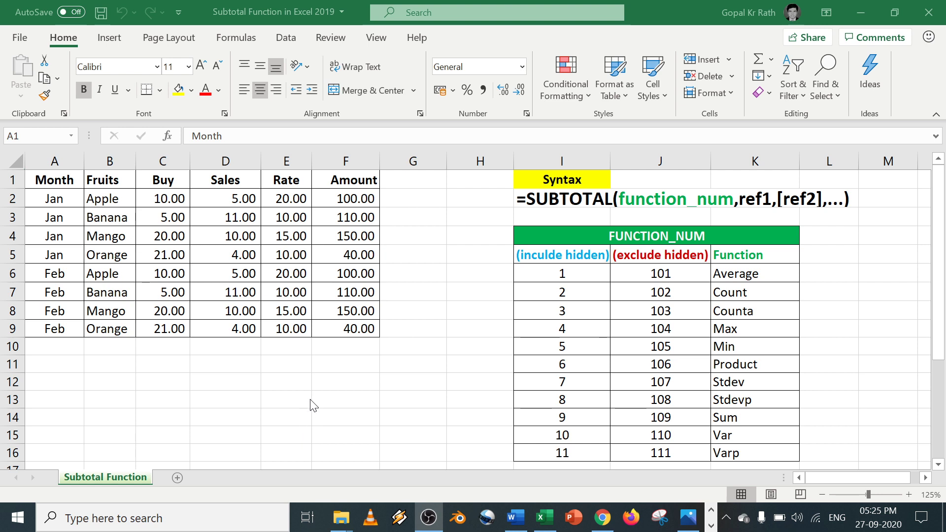
Select the sales table A1:F9 and open the Subtotal dialog from Data > Outline
key(alt+Tab)
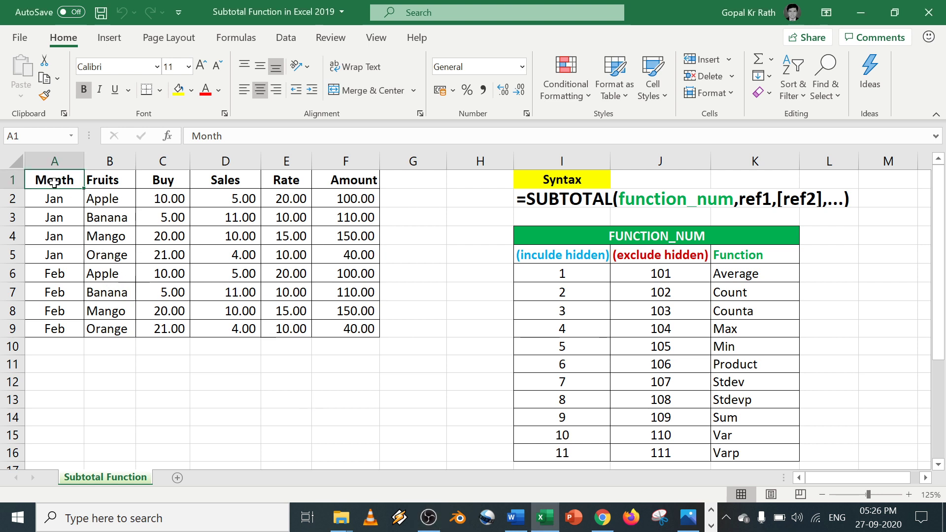
mouse_move(50, 181)
mouse_down()
mouse_move(251, 244)
mouse_move(349, 323)
mouse_up()
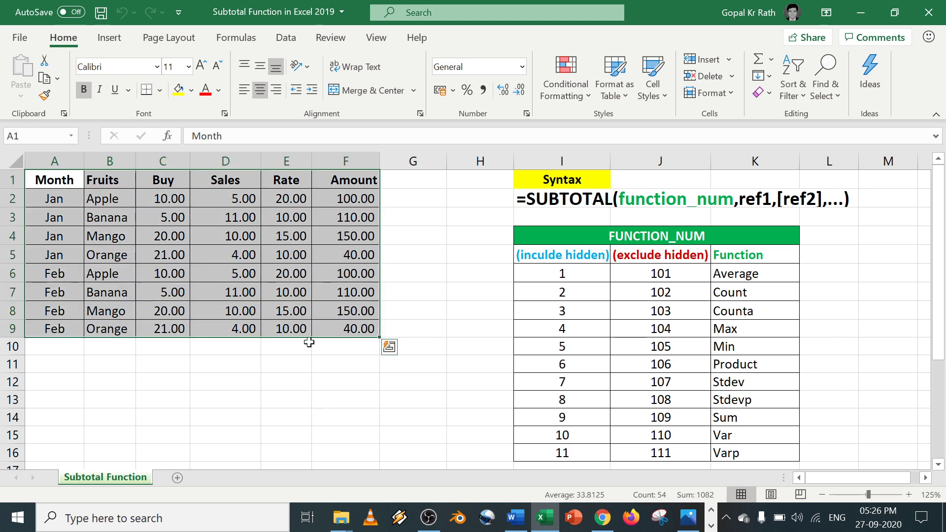
click(286, 38)
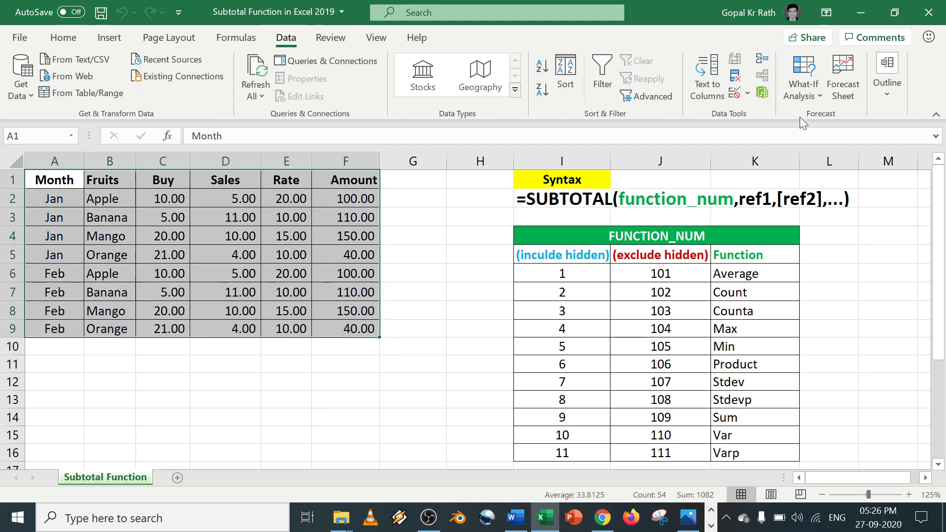
click(883, 91)
click(855, 154)
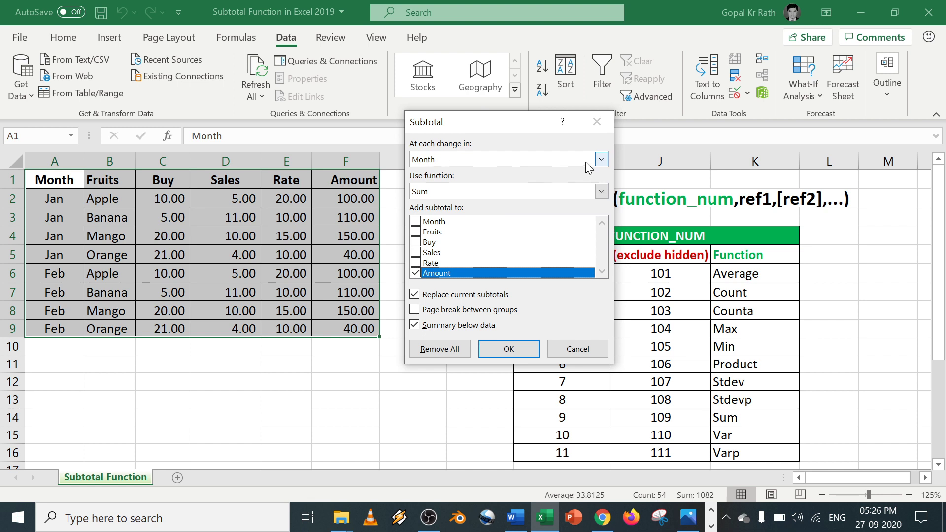
Set the subtotals to use Sum at each change in Month
click(602, 159)
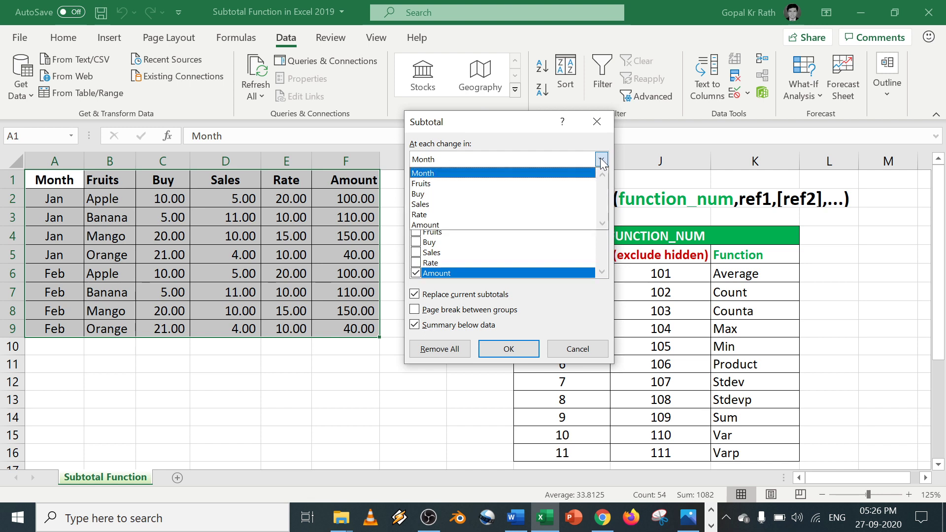
click(434, 175)
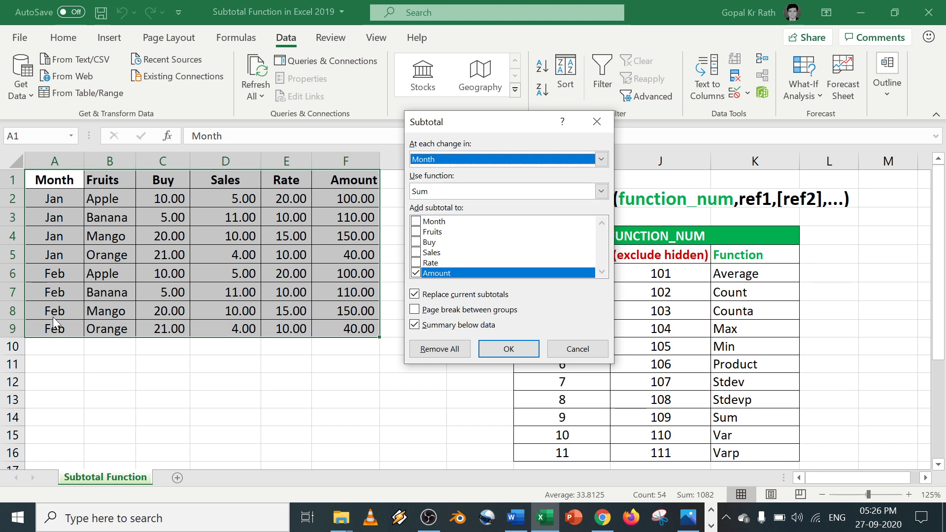
click(601, 191)
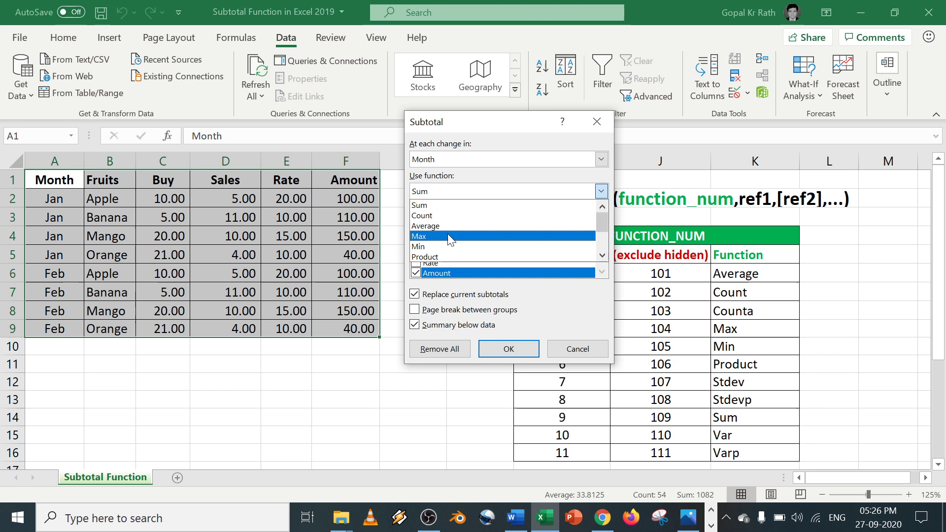
click(466, 206)
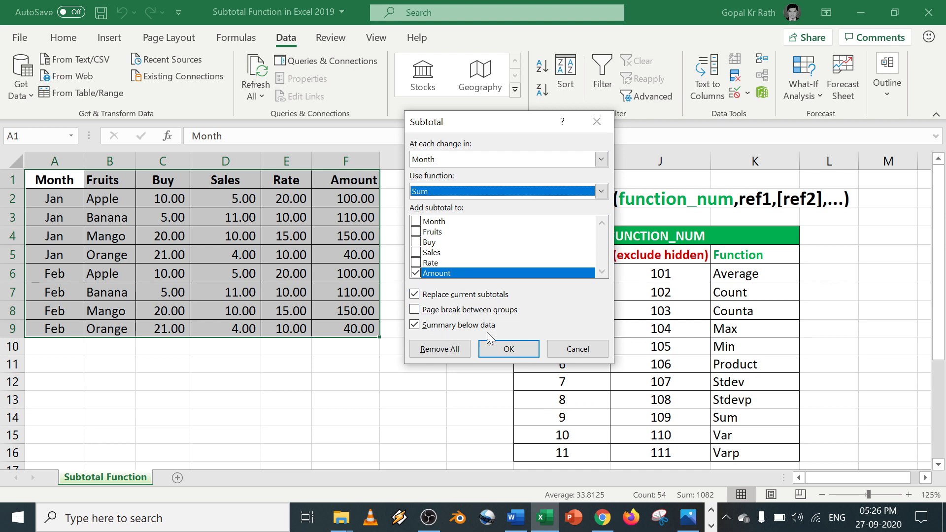
Apply the subtotals, autofit column A, and check the Jan, Feb and Grand Total formulas
click(509, 351)
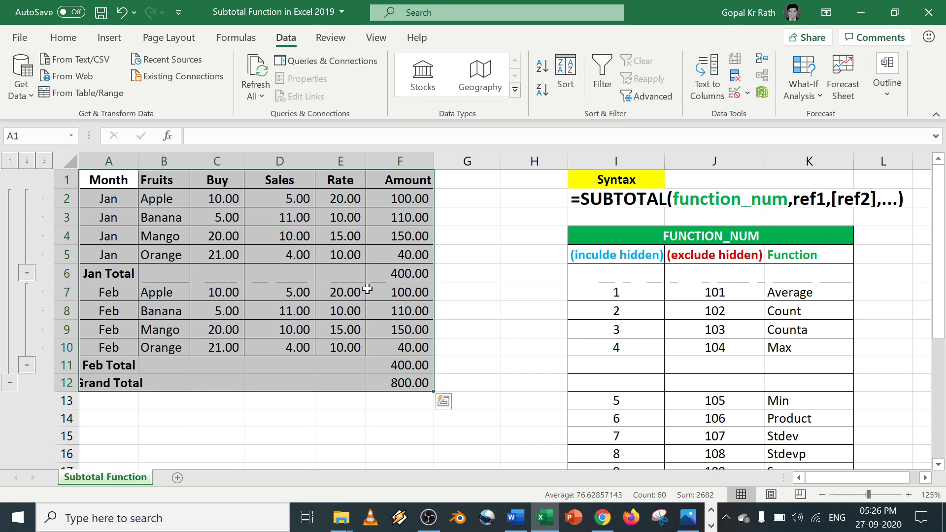
click(417, 268)
click(119, 266)
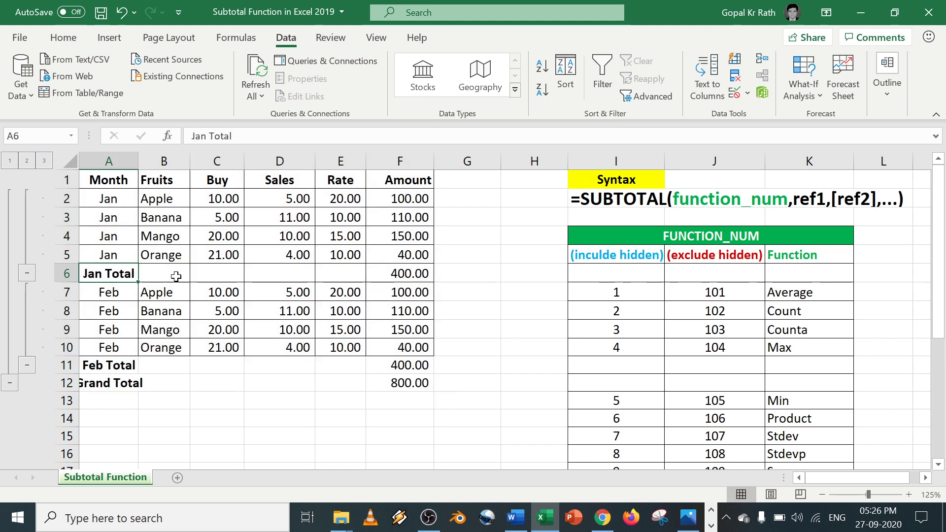
click(403, 271)
click(133, 365)
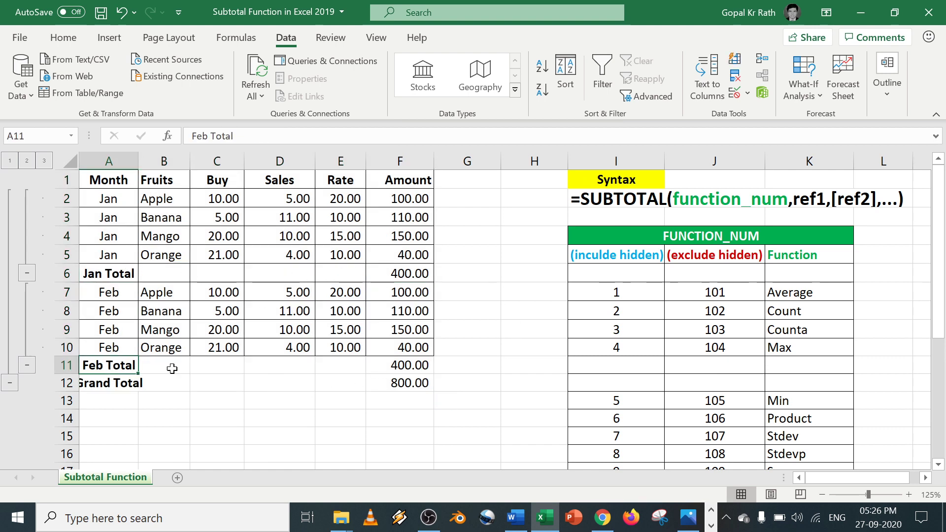
click(374, 366)
double_click(136, 164)
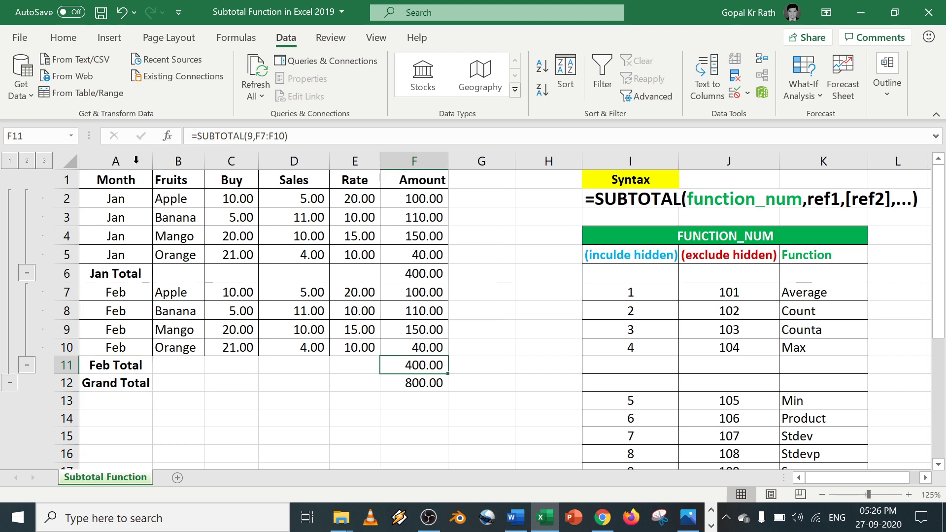
click(423, 383)
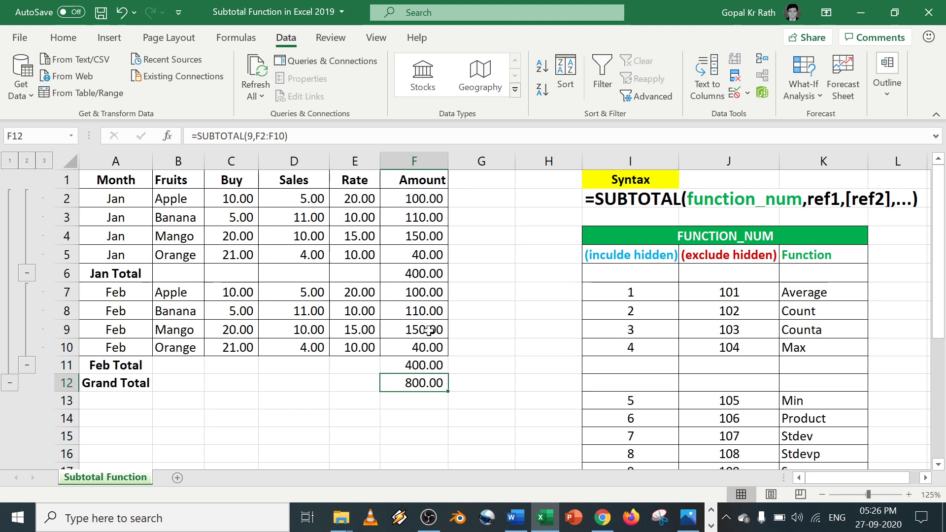
Switch between outline levels 1, 2 and 3 to collapse and expand the subtotalled table
click(11, 163)
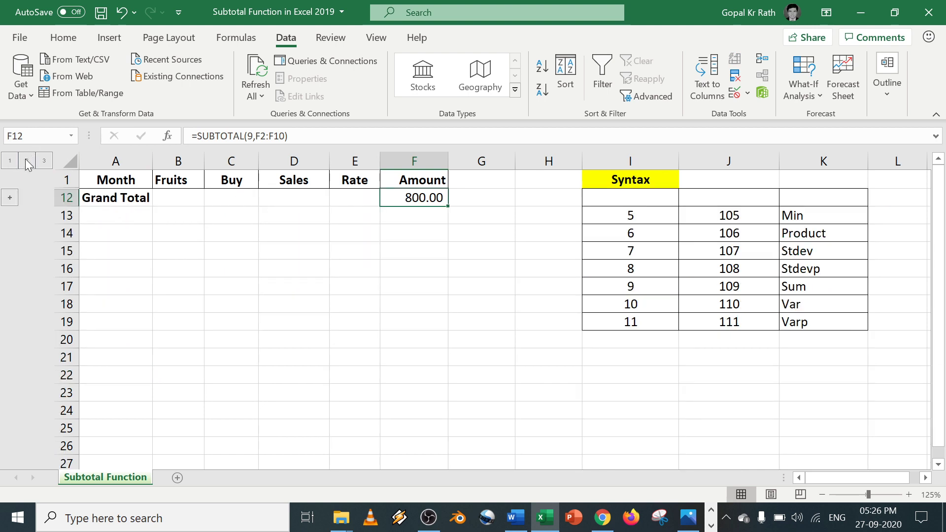
click(27, 161)
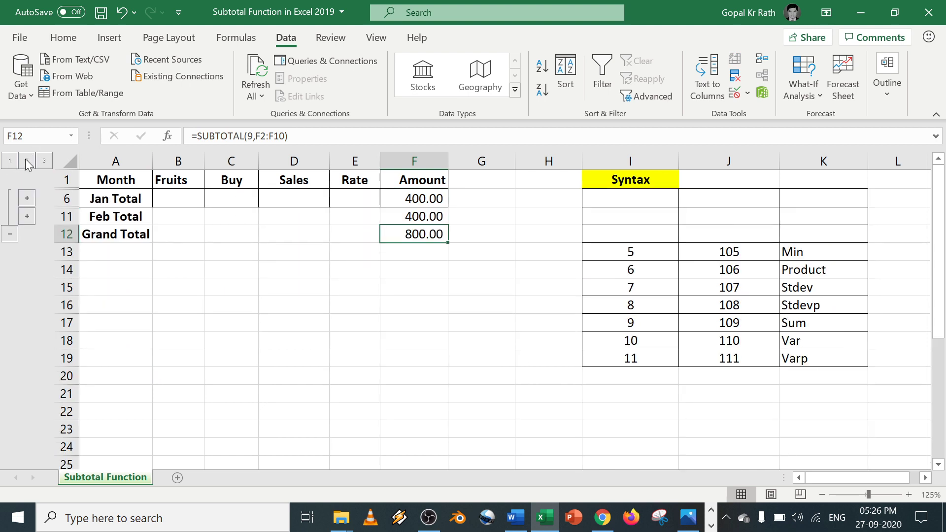
click(109, 202)
click(106, 216)
click(101, 236)
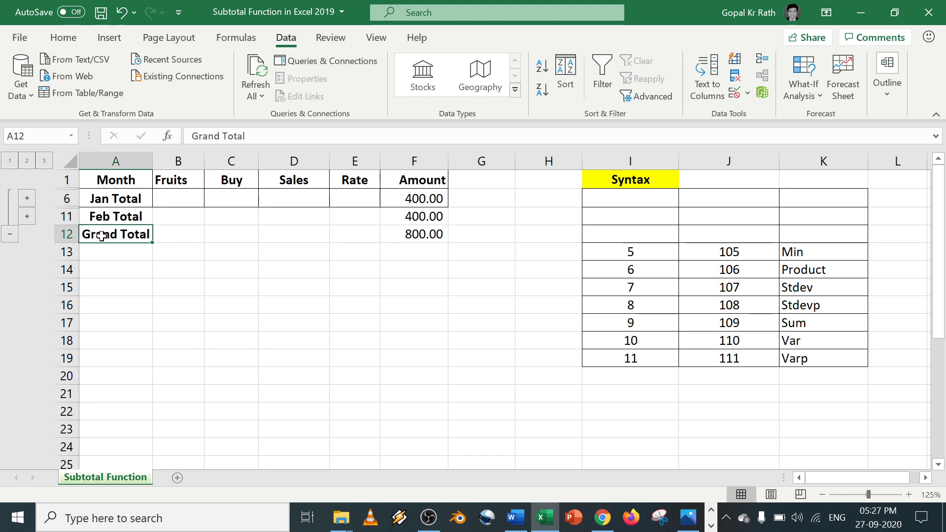
click(44, 161)
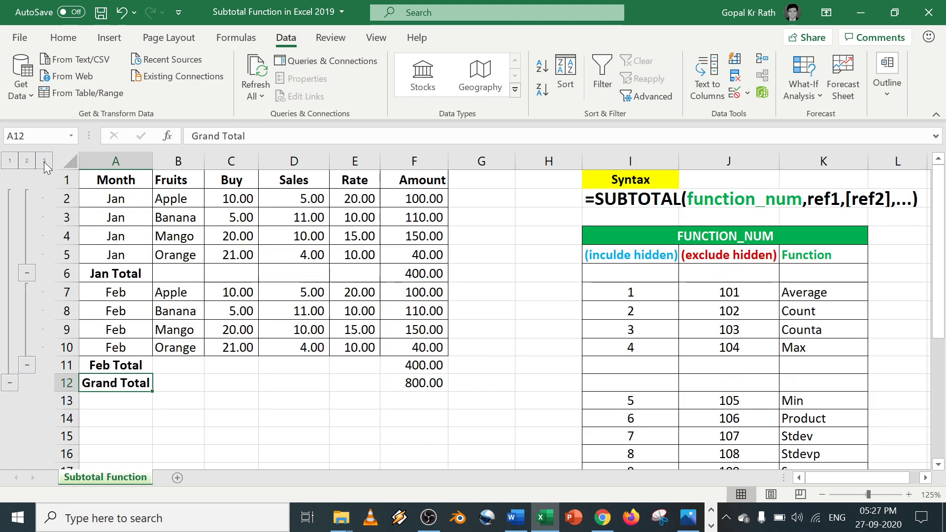
drag(101, 178, 431, 378)
click(409, 218)
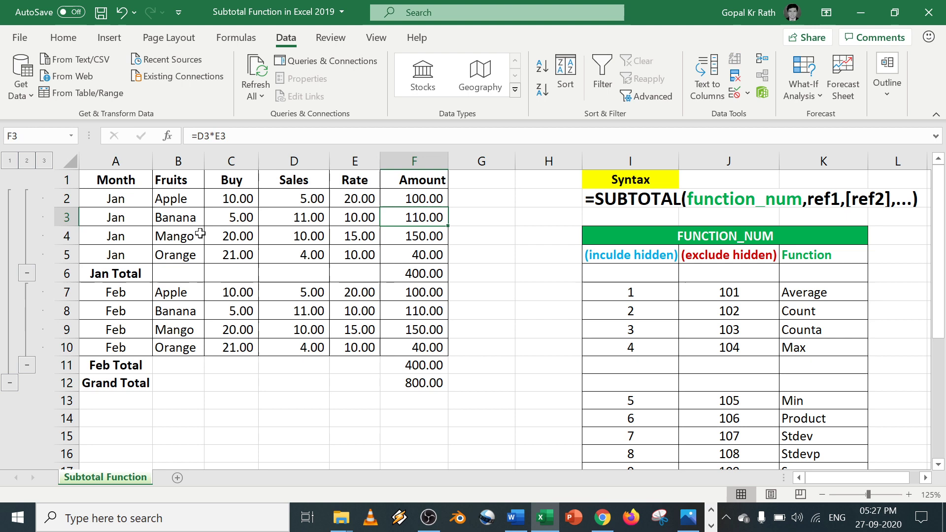
Undo six times to remove the subtotals from the table
click(121, 13)
click(121, 13)
click(120, 14)
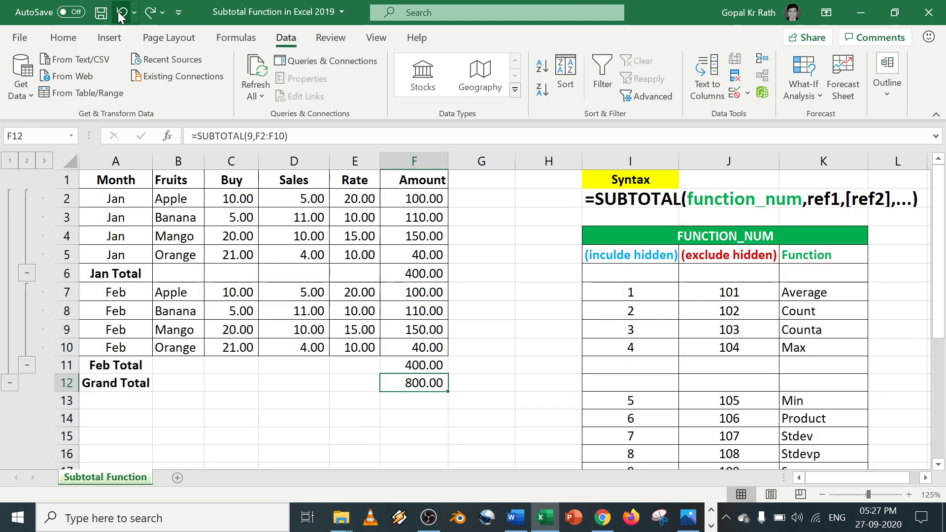
click(120, 14)
click(121, 14)
click(121, 14)
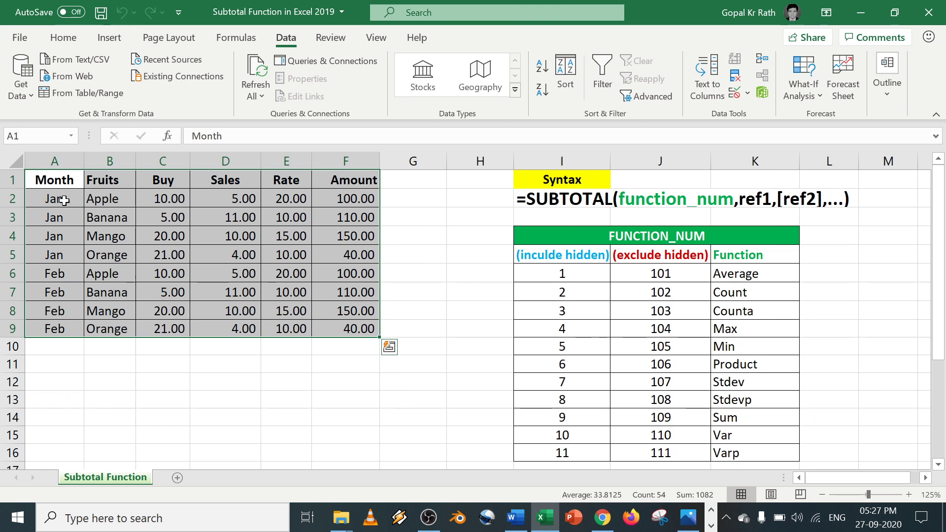
Group the Jan rows 2–5 with Data > Outline > Group and collapse them
click(44, 200)
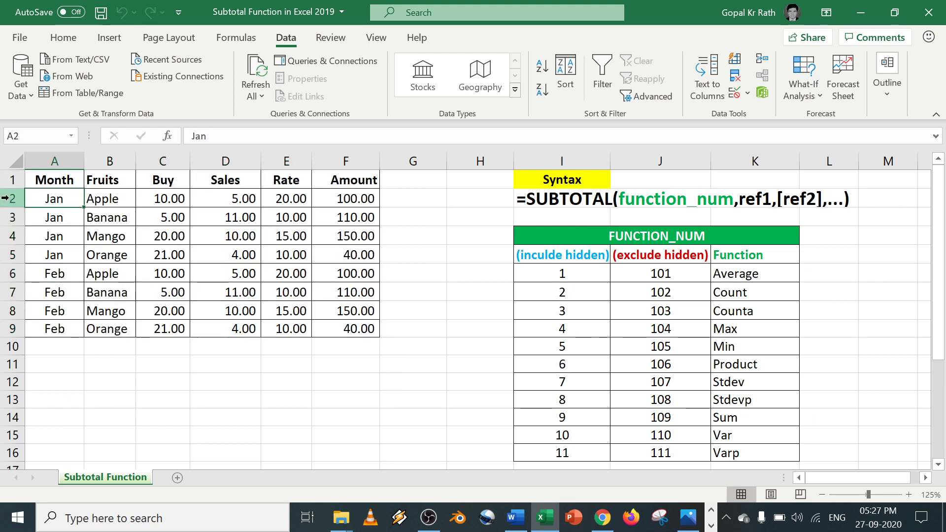
drag(6, 198, 9, 250)
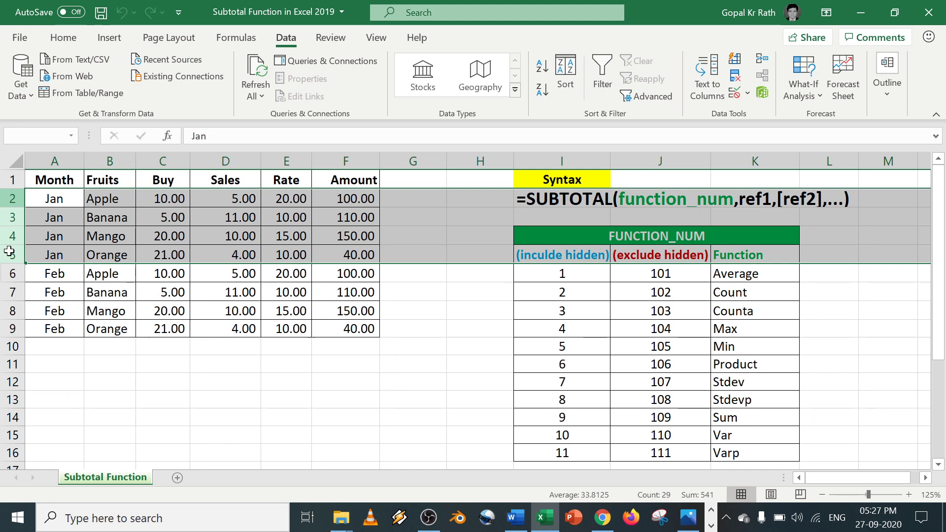
drag(9, 252, 9, 252)
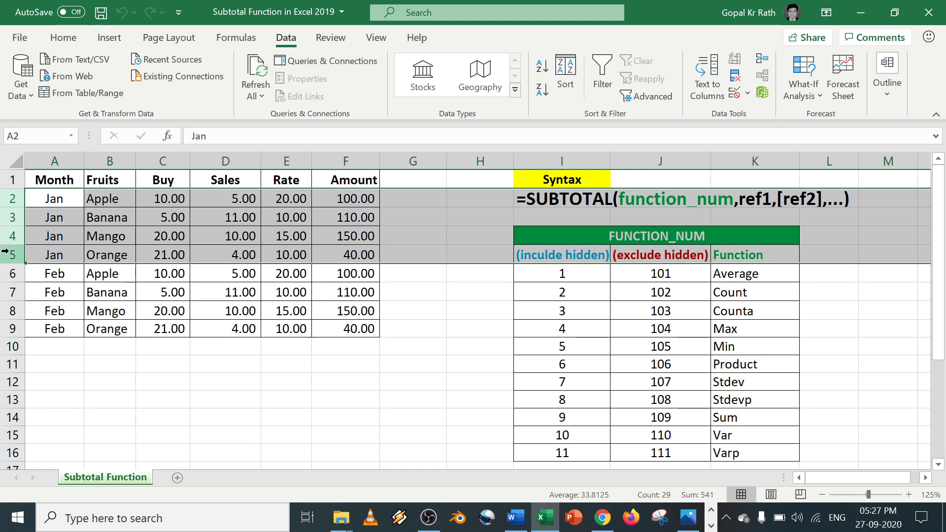
click(882, 90)
click(783, 165)
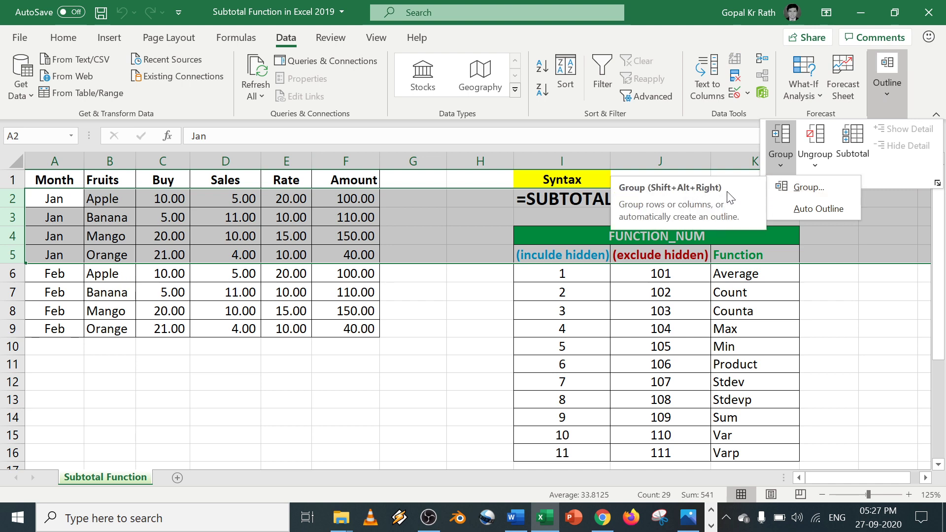
click(808, 188)
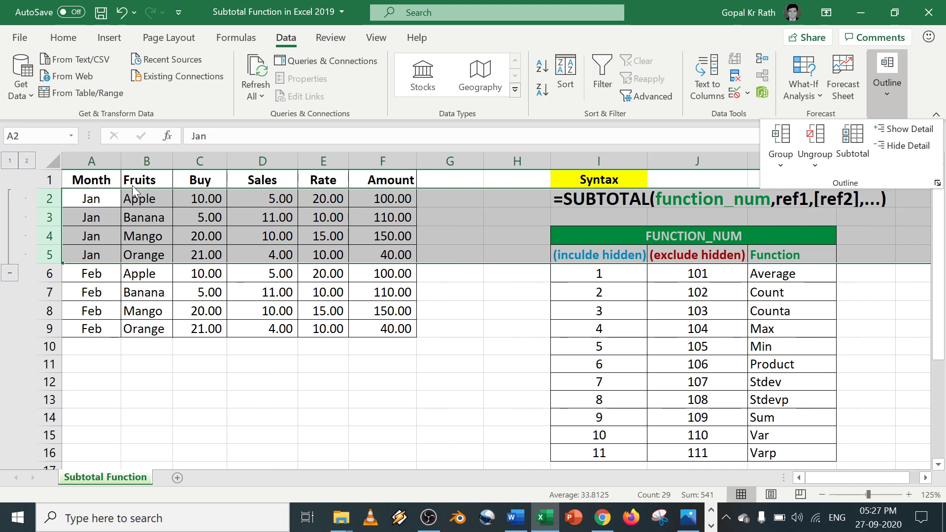
click(10, 277)
click(10, 274)
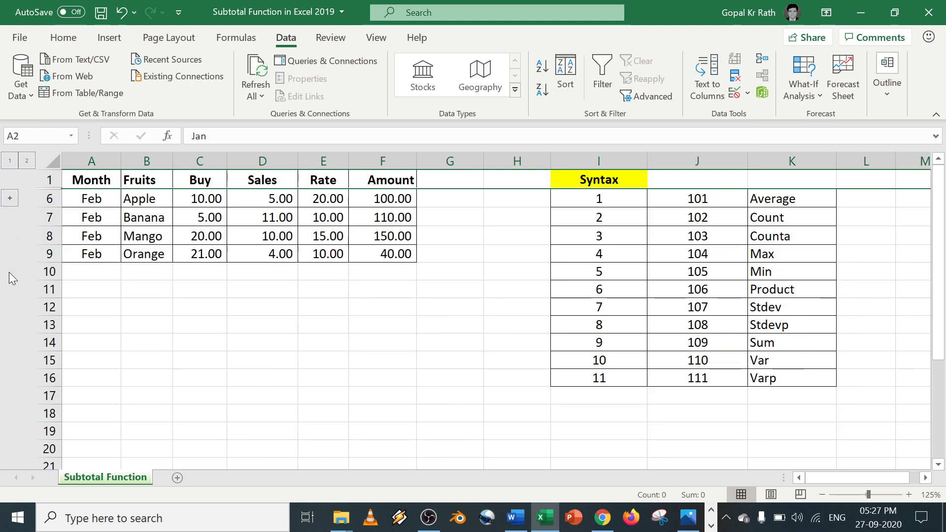
Expand the Jan rows 2–5 and remove their grouping with Data > Outline > Ungroup
click(10, 198)
click(101, 206)
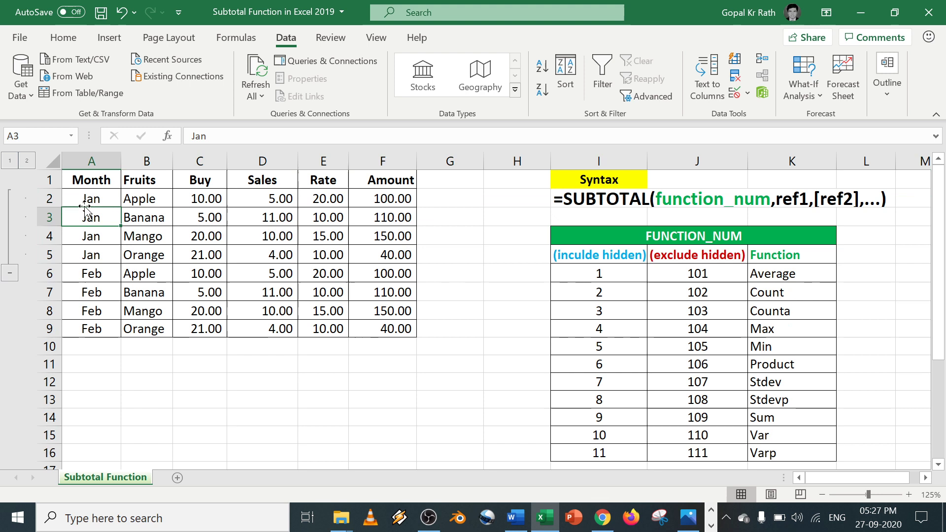
drag(50, 198, 52, 259)
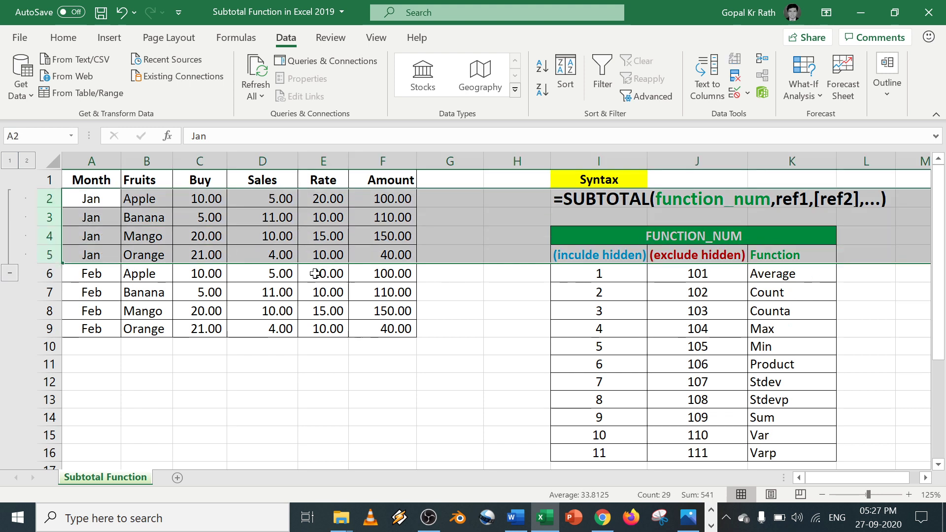
click(888, 88)
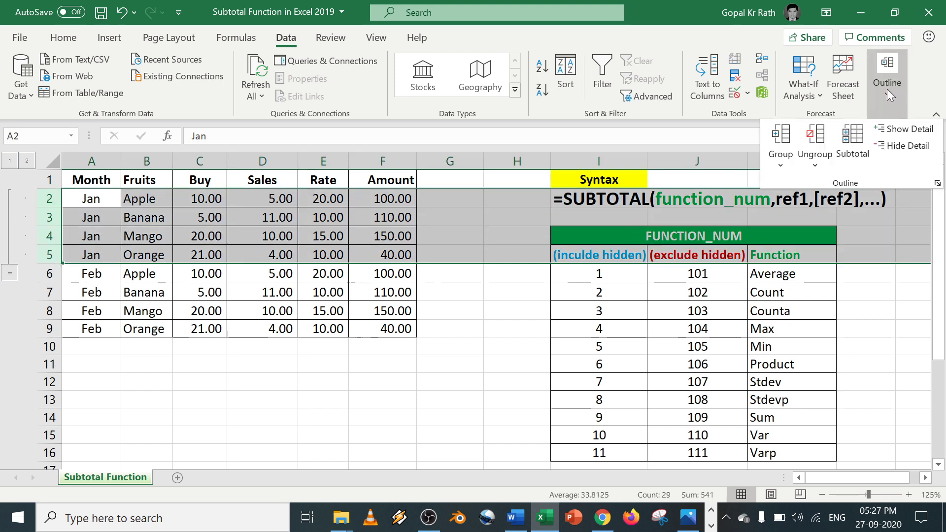
click(815, 160)
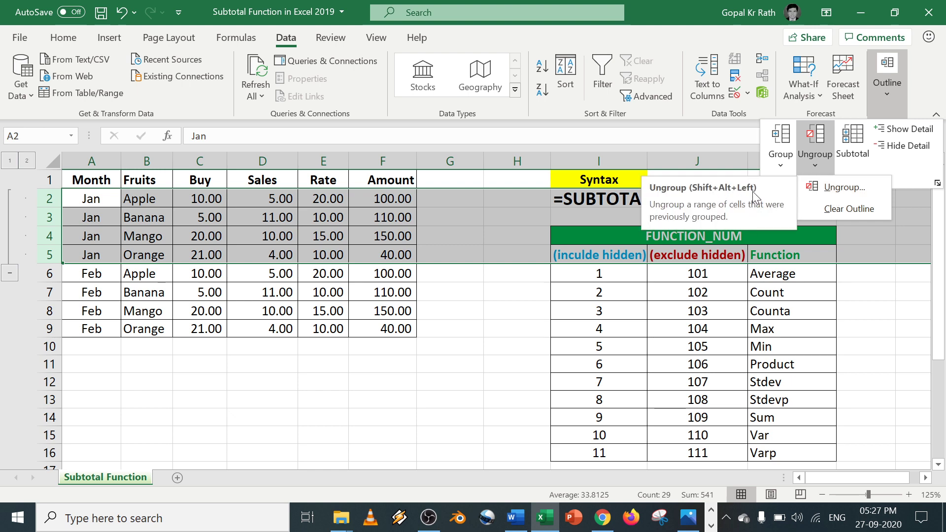
click(858, 189)
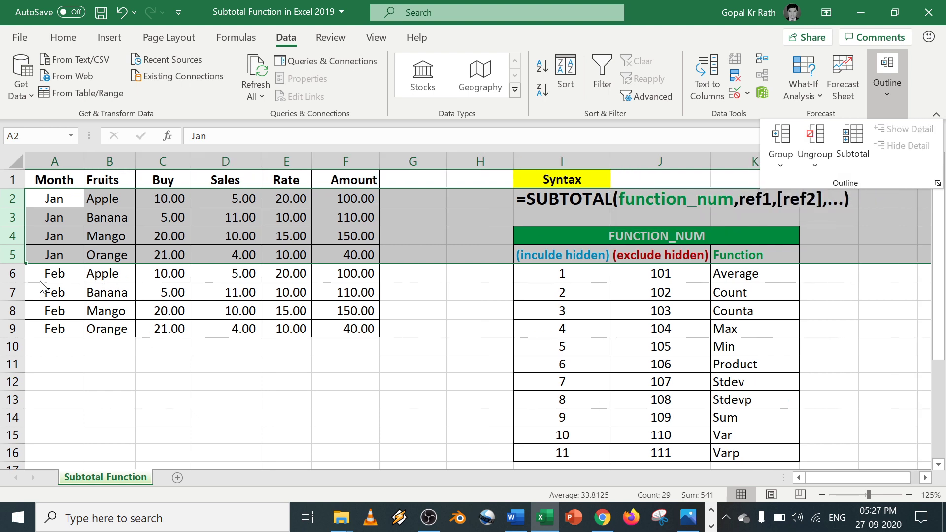
click(47, 197)
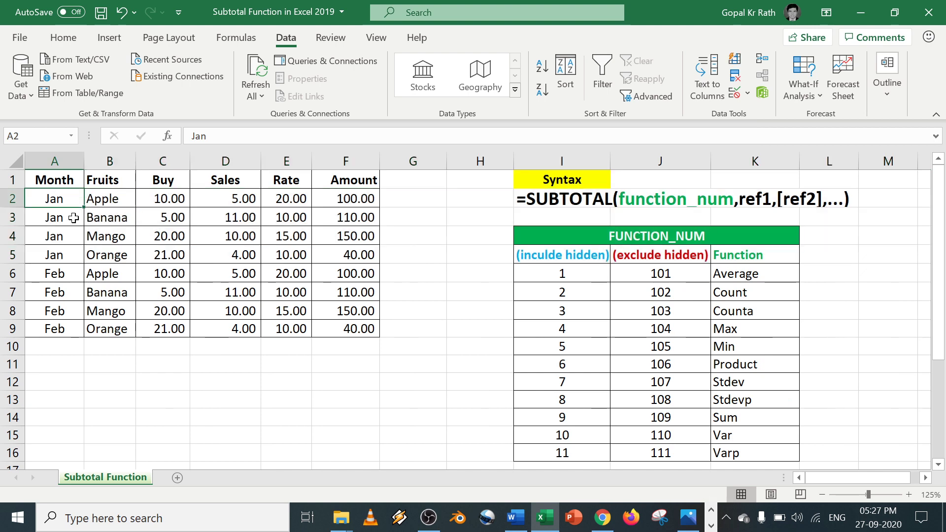
click(119, 241)
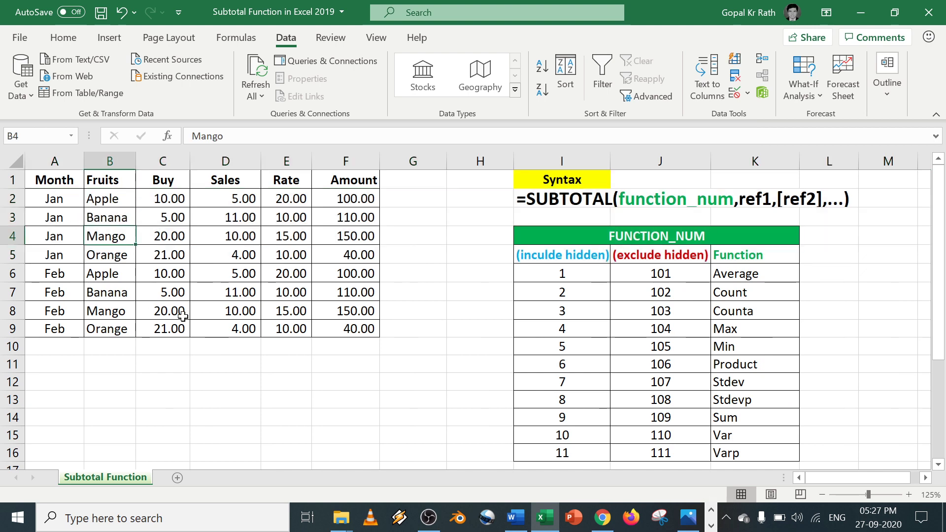
Select entries in the SUBTOTAL function reference table (I2, column K names, I6)
click(532, 201)
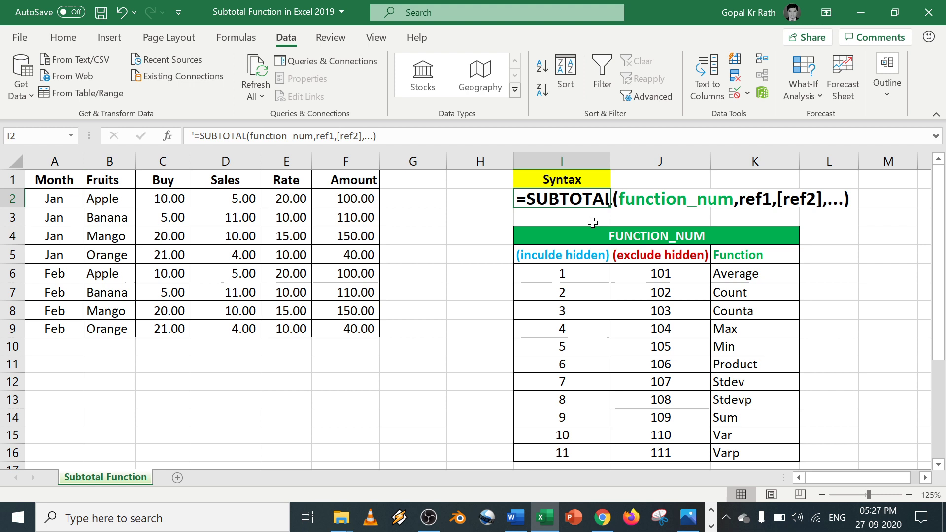
drag(739, 274, 741, 385)
click(547, 281)
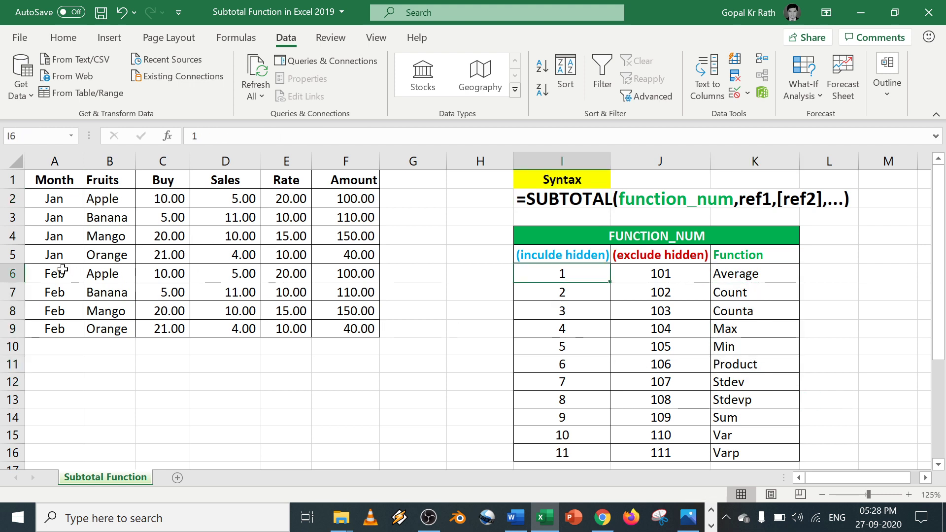
Insert blank cells at A6:F6, shifting the Feb rows down
drag(46, 271, 372, 275)
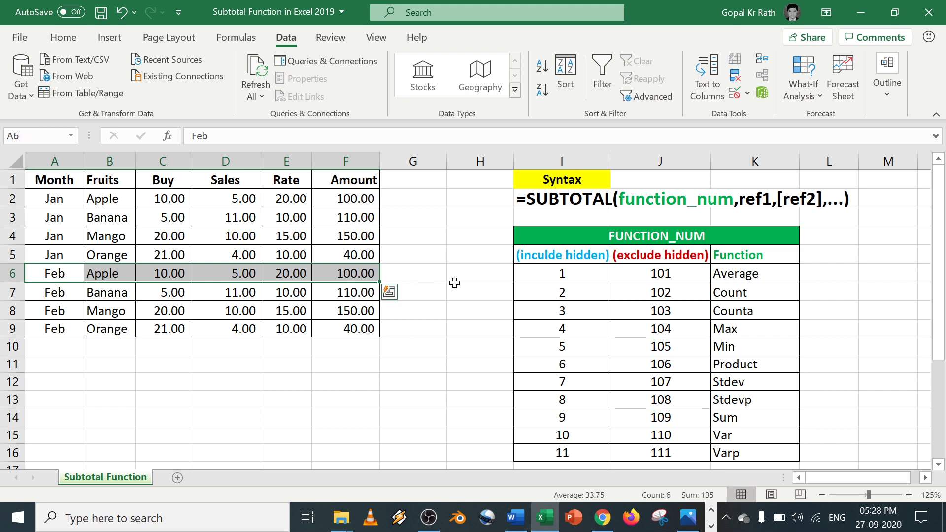
key(ctrl+shift+plus)
click(455, 283)
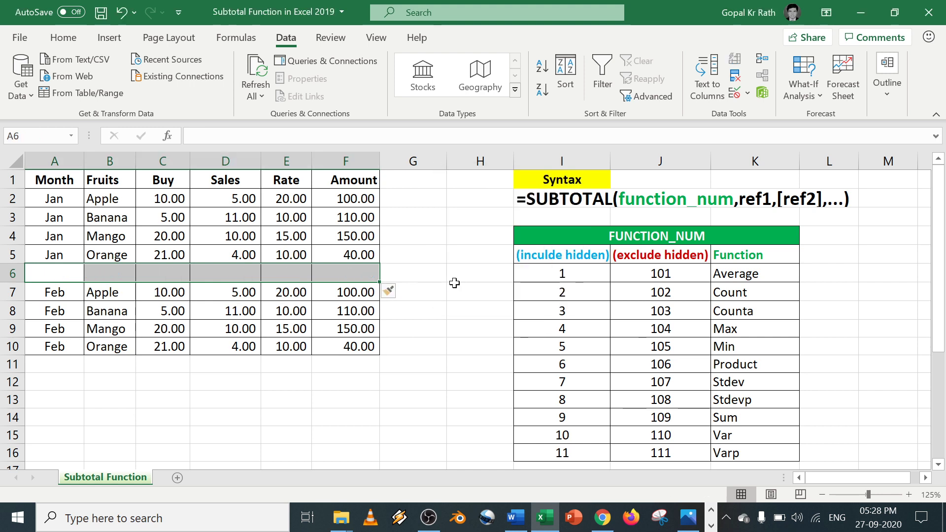
Enter =SUBTOTAL(9,F2:F5) in F6 to total the Jan amounts as 400.00
click(344, 271)
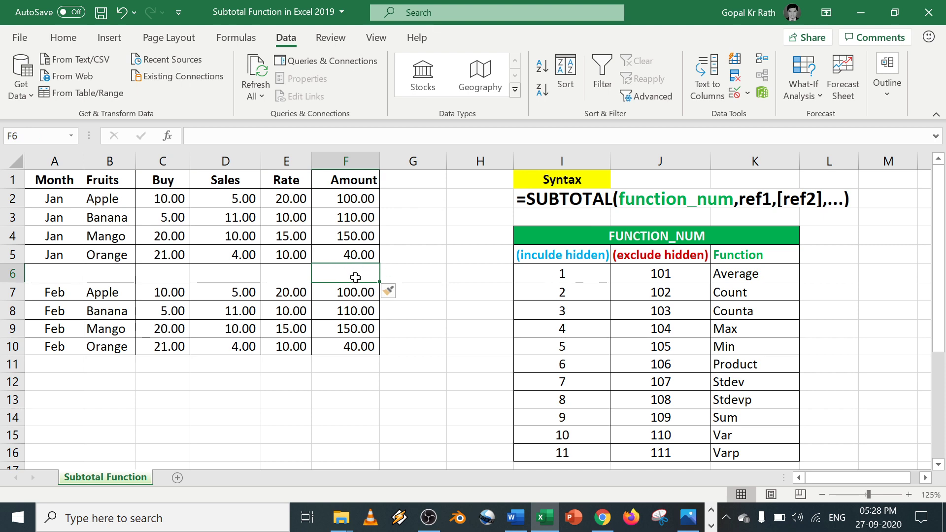
text(=su)
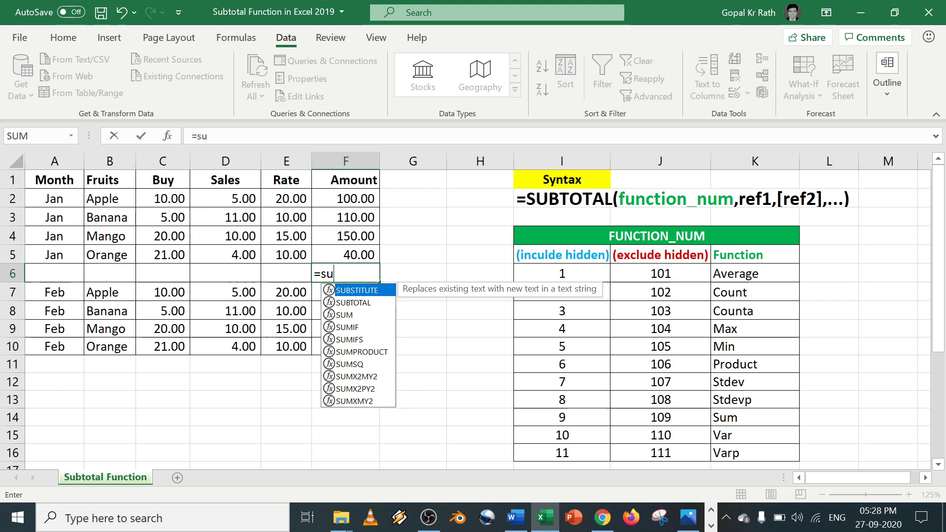
text(btot)
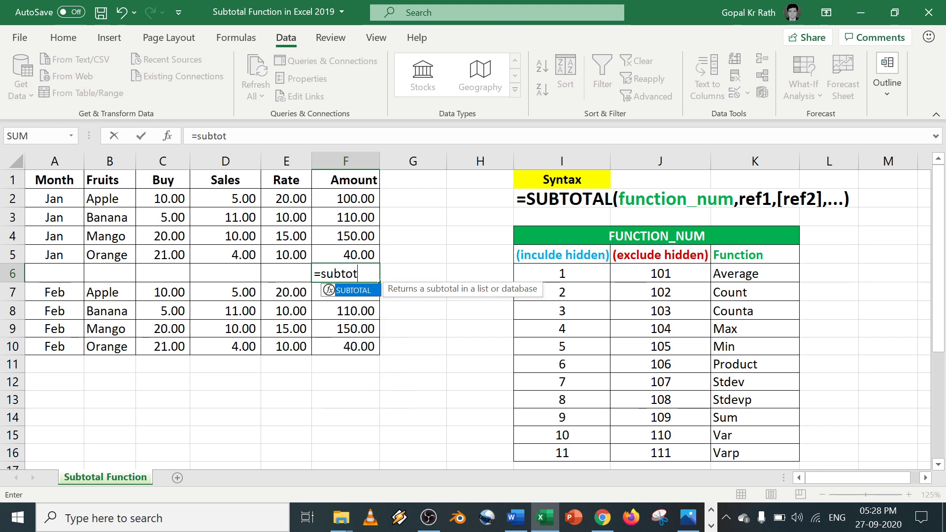
text(al)
key(Tab)
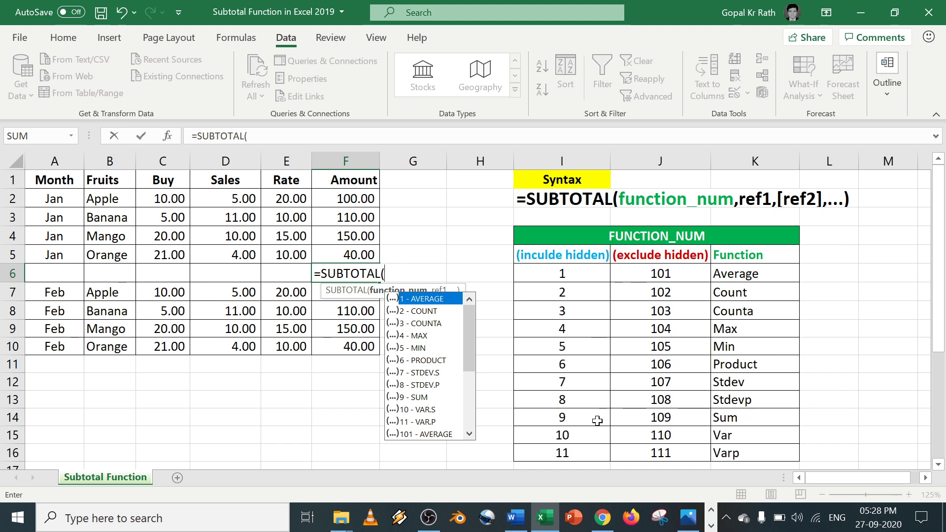
text(9,)
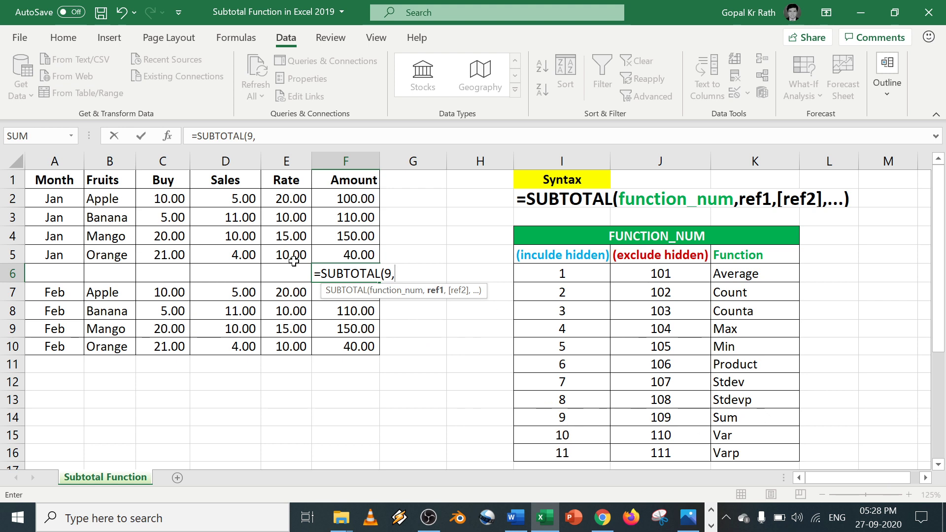
drag(354, 200, 353, 252)
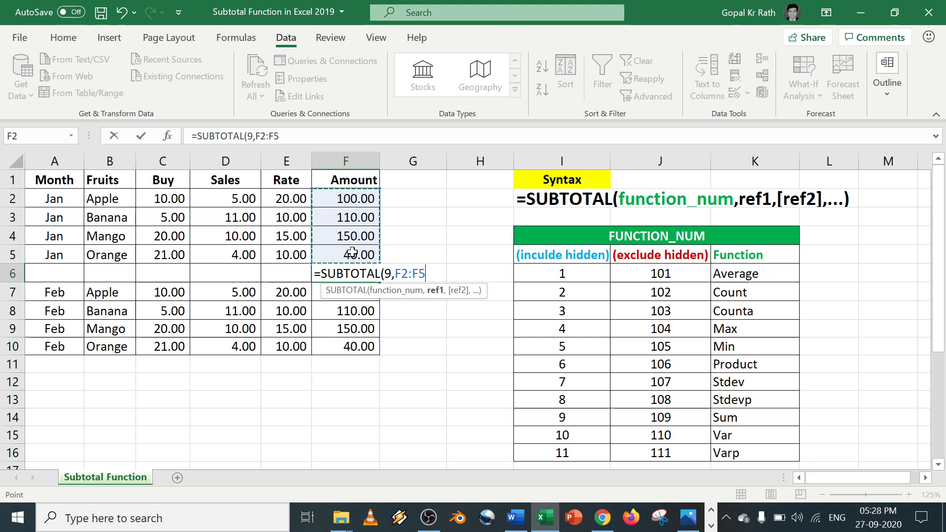
text())
key(Return)
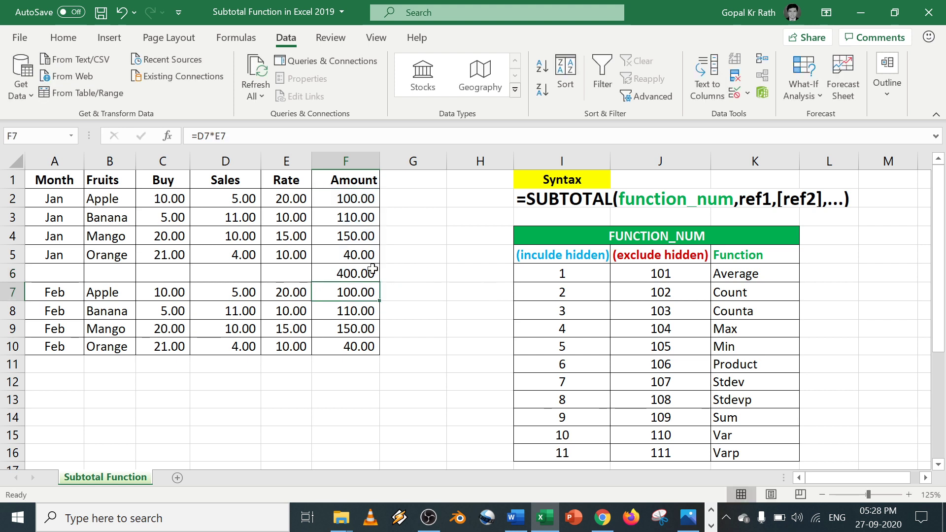
Bold the Jan subtotal in F6 and copy it into F11 below the Feb rows
click(354, 270)
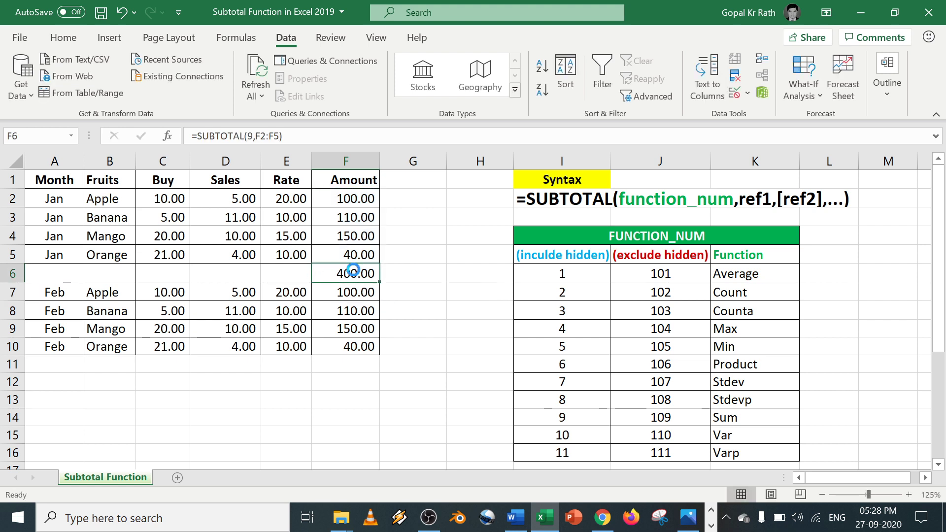
key(ctrl+b)
key(ctrl+c)
click(355, 366)
key(ctrl+v)
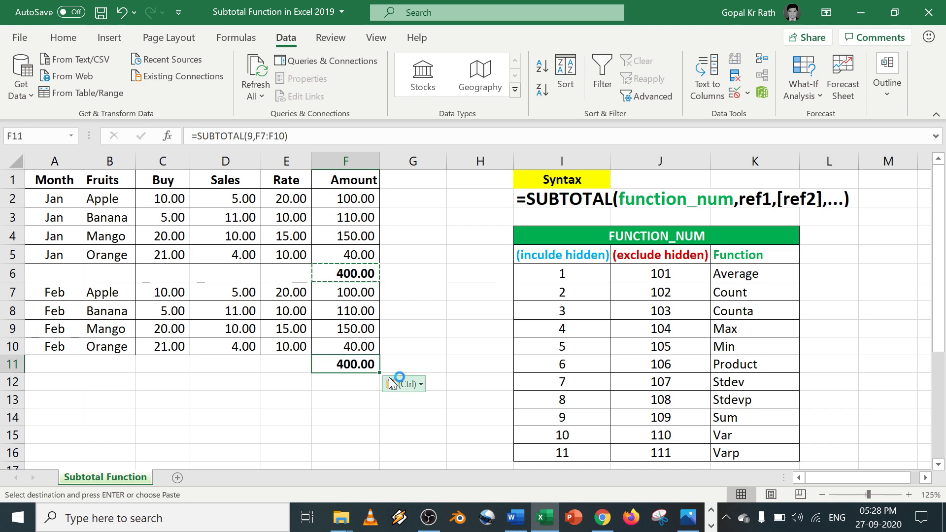
key(Escape)
Verify that F11 sums F7:F10 and F6 sums F2:F5
key(F2)
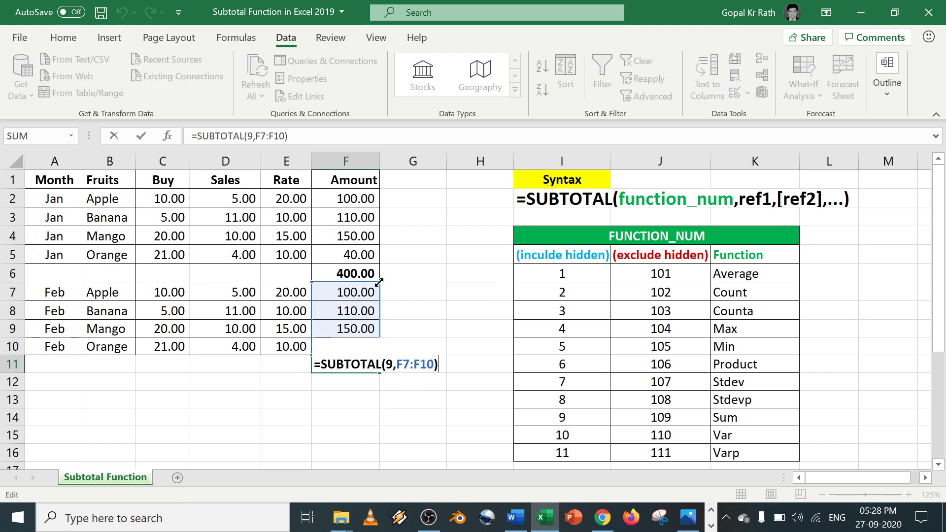
mouse_move(380, 282)
mouse_down()
mouse_move(380, 311)
mouse_move(380, 283)
mouse_up()
key(ctrl+Return)
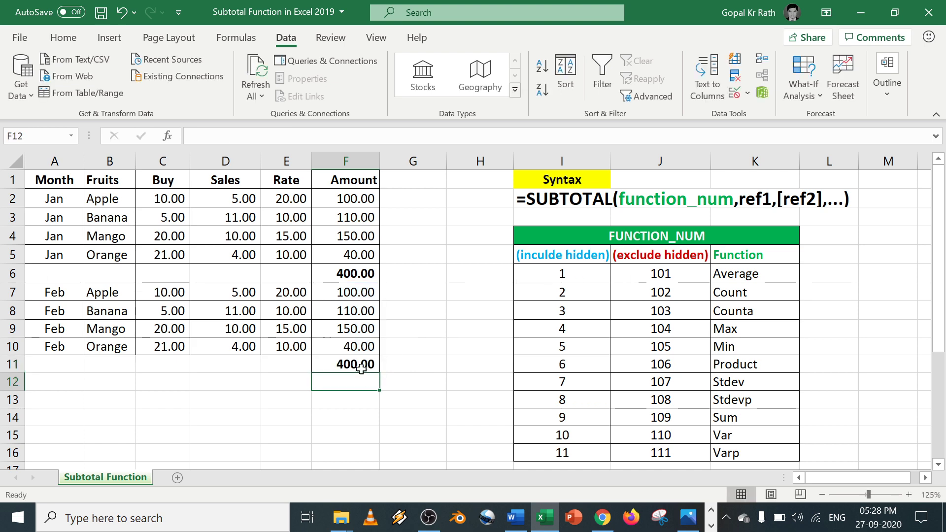
double_click(368, 367)
key(Escape)
key(Up)
key(Up)
key(Up)
key(Up)
key(Up)
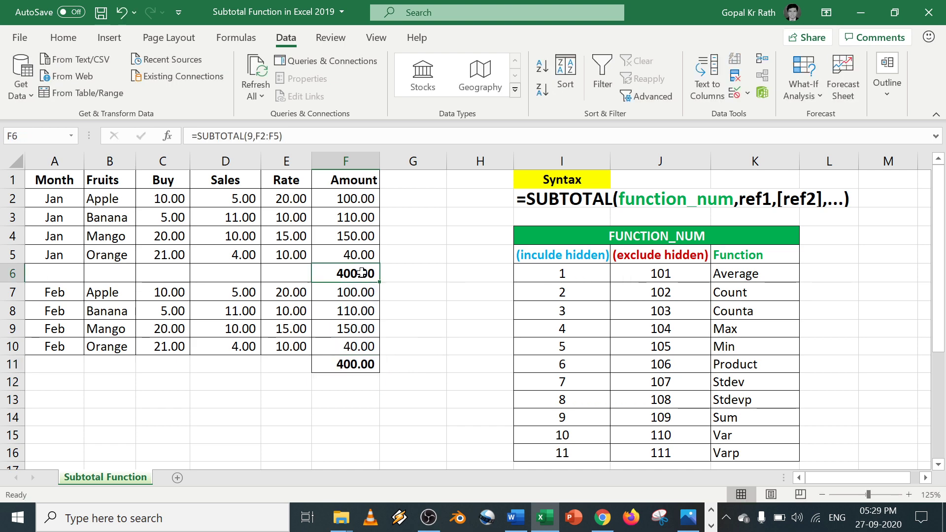
key(F2)
key(ctrl+Return)
click(342, 384)
drag(40, 382, 419, 383)
click(364, 280)
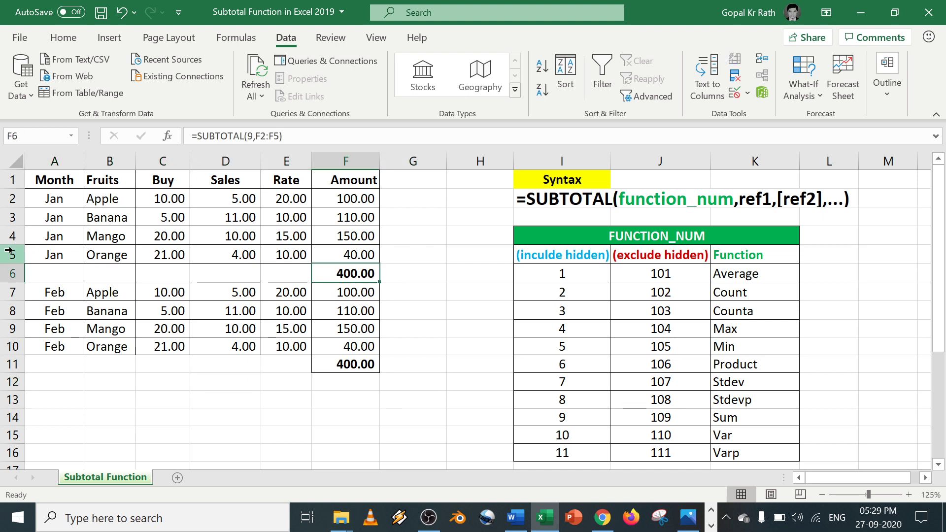
Hide the Jan Mango row 4 and check that F6 still shows 400.00
click(6, 237)
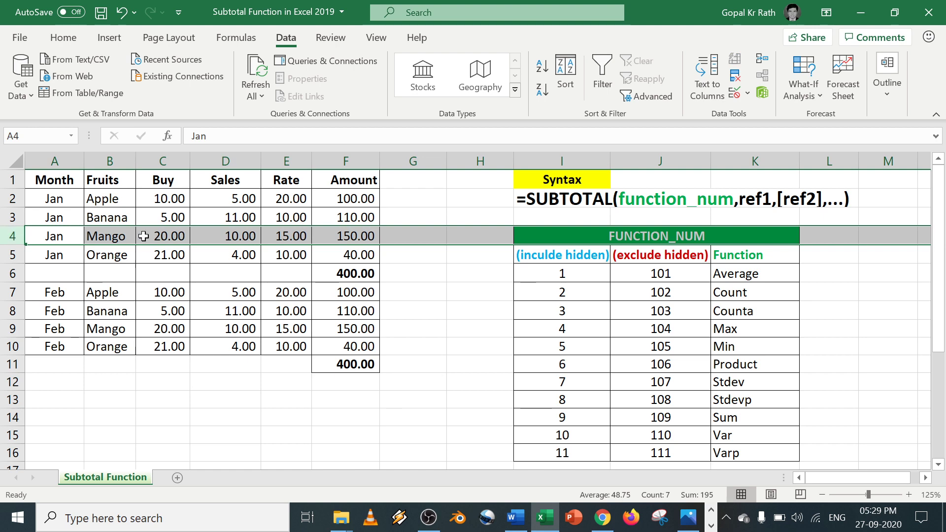
right_click(9, 234)
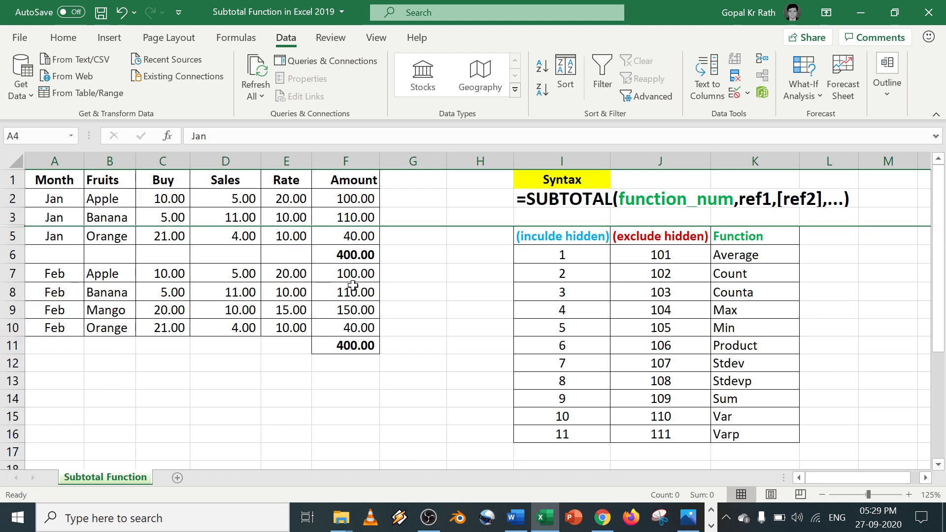
click(356, 253)
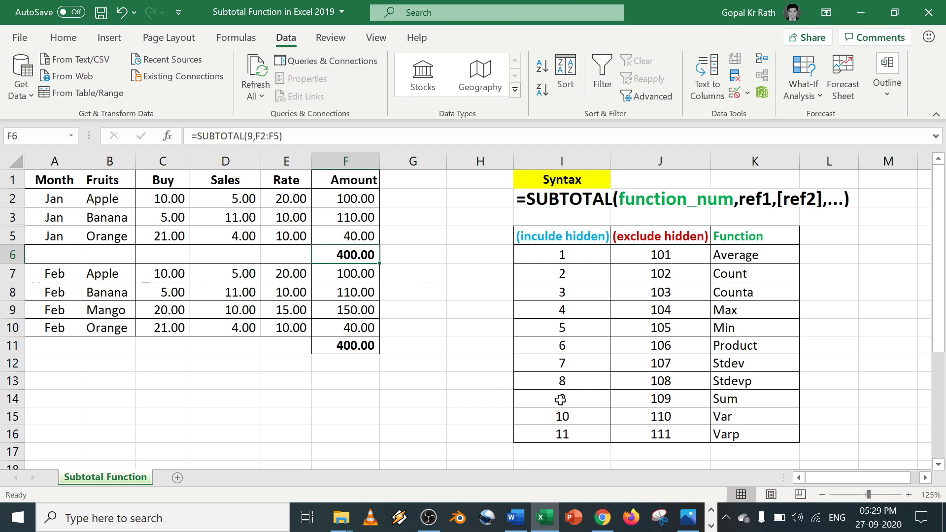
Fill the 9 / 109 / Sum row of the function reference table yellow
drag(561, 400, 728, 398)
click(63, 38)
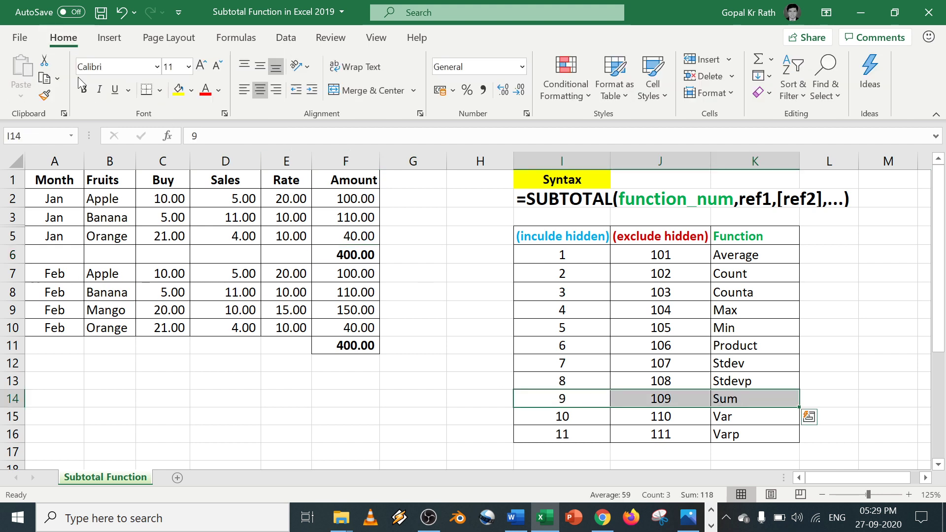
click(178, 97)
click(568, 399)
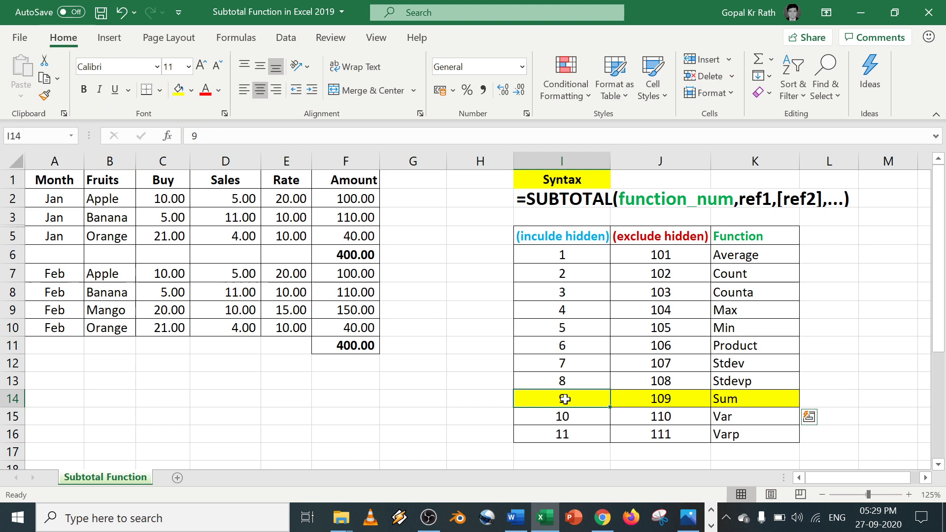
click(664, 400)
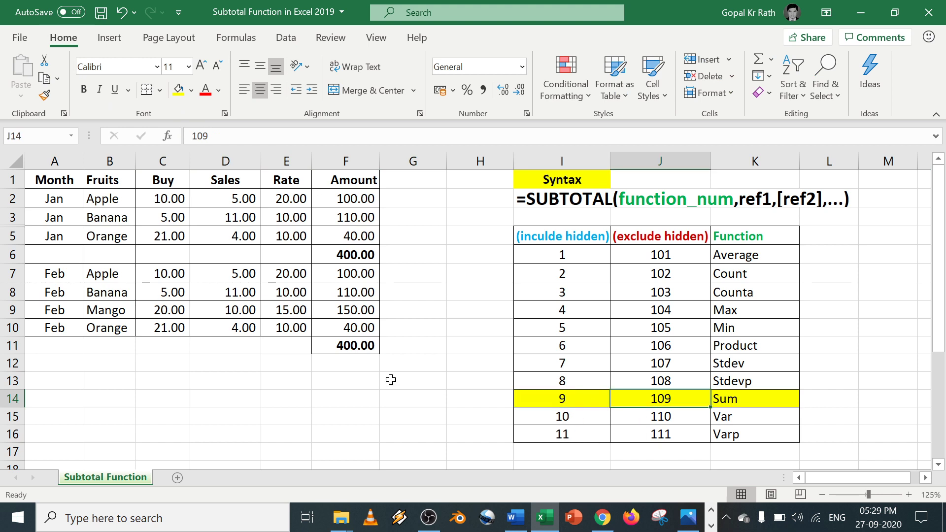
click(342, 260)
Insert 10 before the 9 in F6's formula, making =SUBTOTAL(109,F2:F5) return 250.00
click(247, 136)
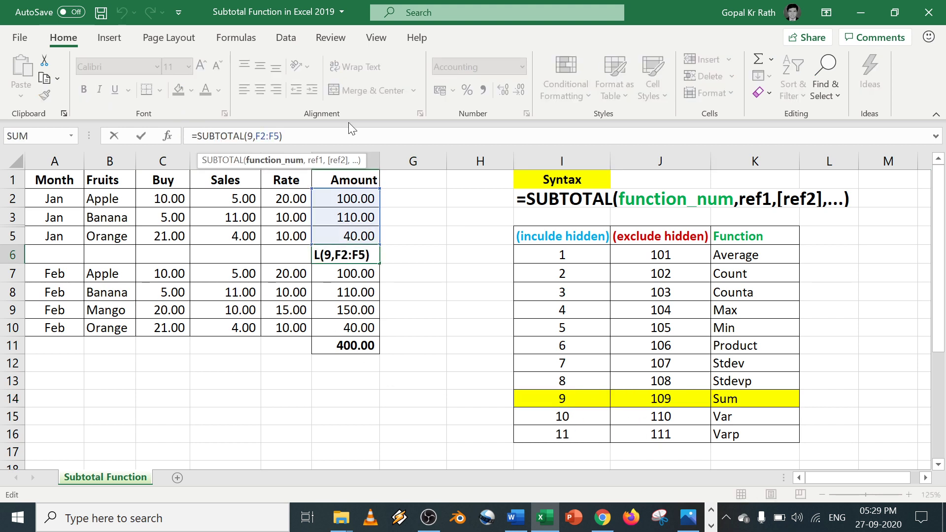
text(10)
key(Return)
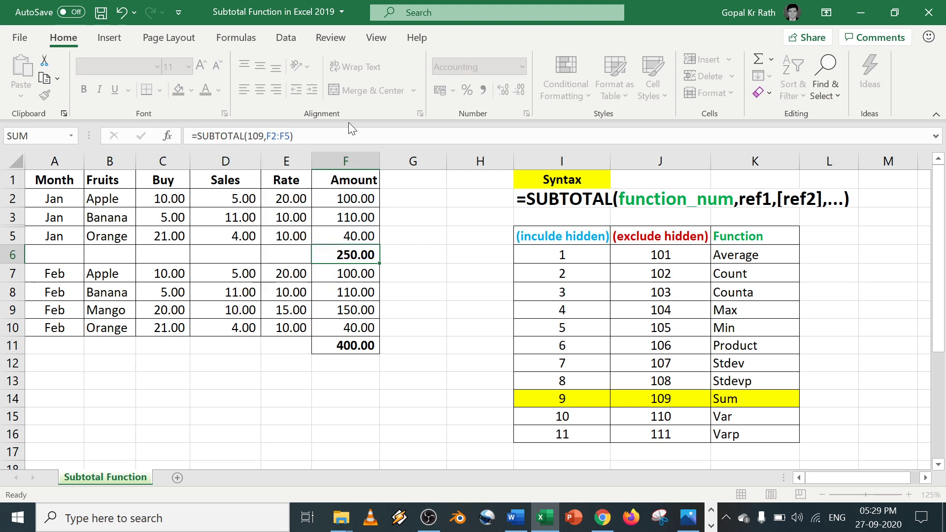
click(358, 256)
double_click(359, 257)
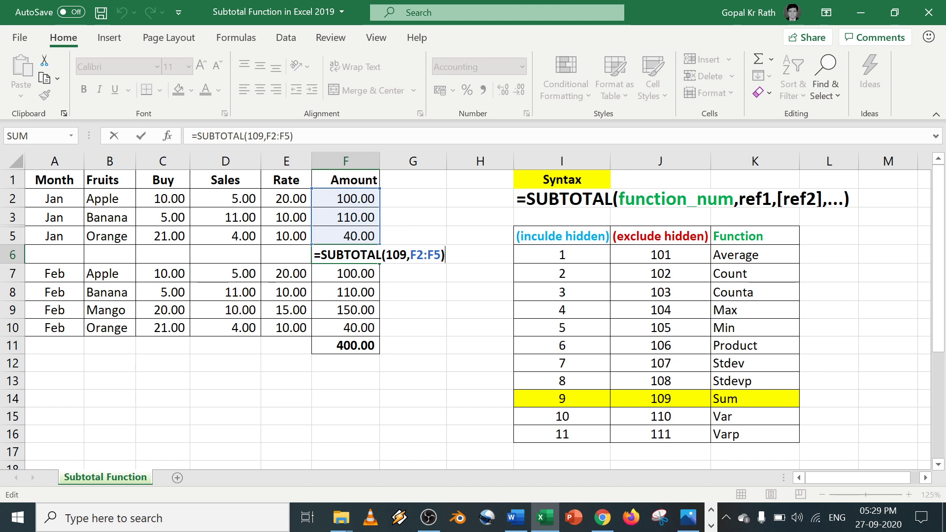
key(Escape)
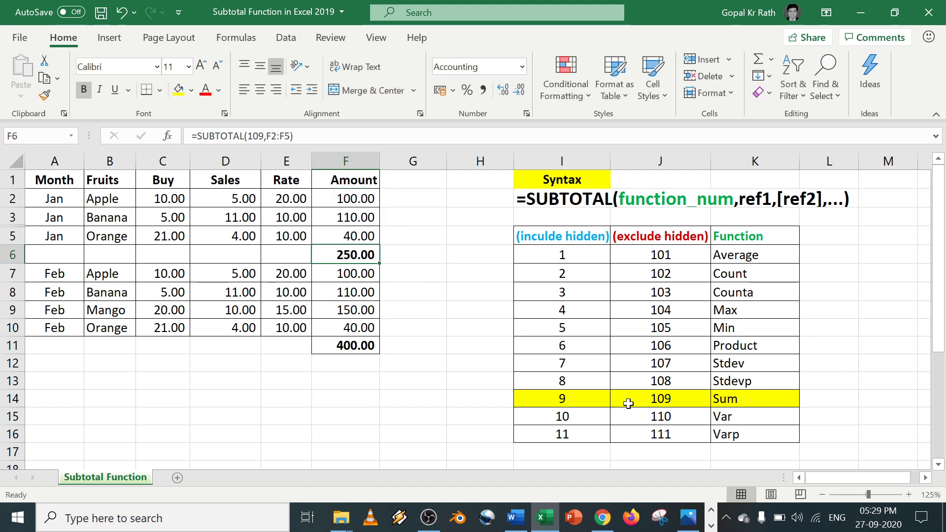
Compare function numbers 9 and 109 in the SUBTOTAL reference table
click(560, 397)
click(663, 399)
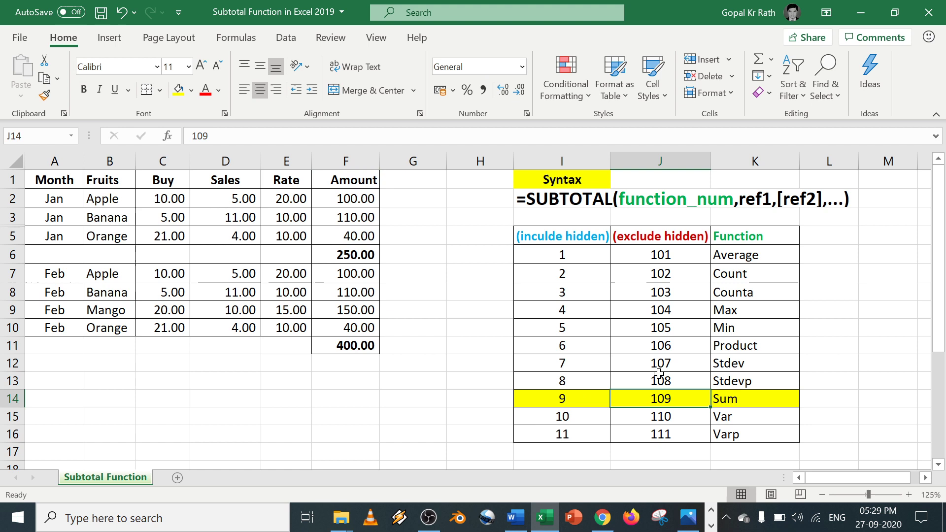
drag(556, 257, 682, 433)
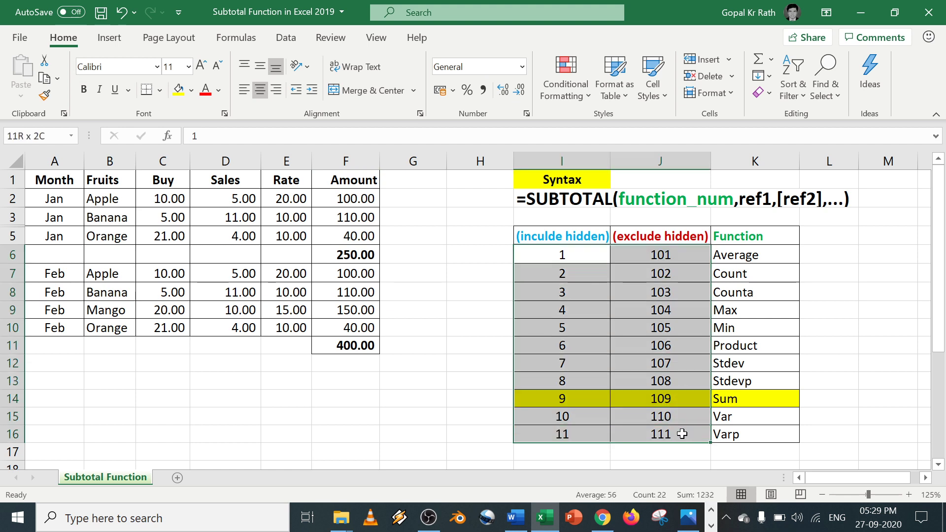
Delete the empty subtotal row 6, shifting the Feb rows up
click(608, 294)
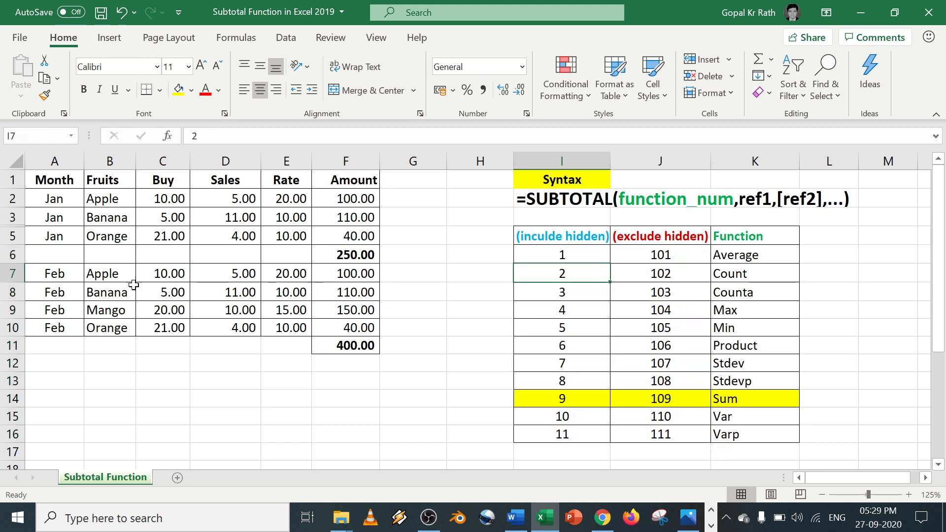
drag(56, 253, 337, 249)
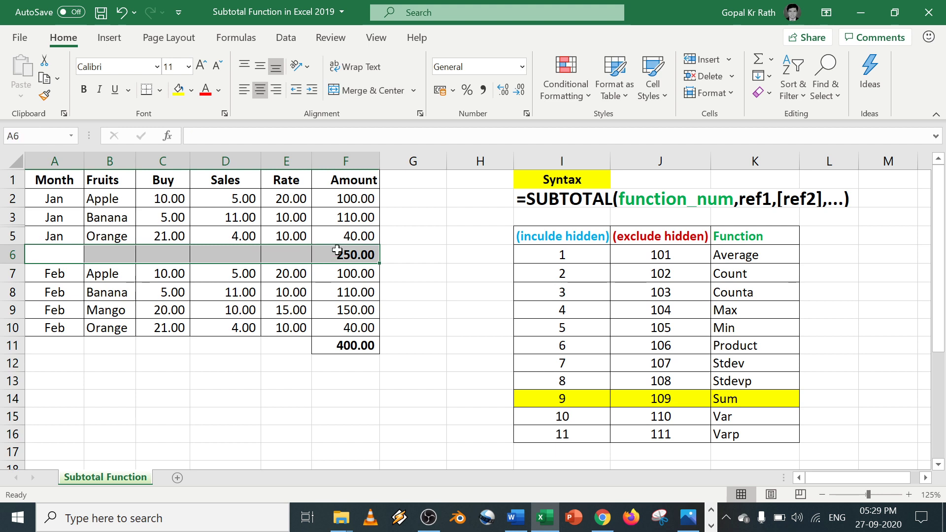
key(ctrl+minus)
key(Return)
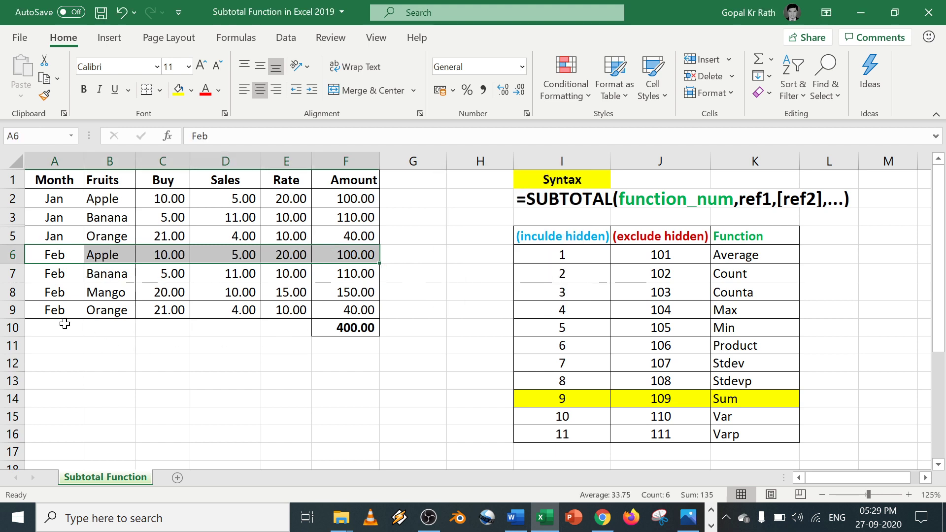
Delete the old Feb 400.00 total row with Shift cells up, then select A1:F9
drag(64, 324, 324, 324)
key(ctrl+minus)
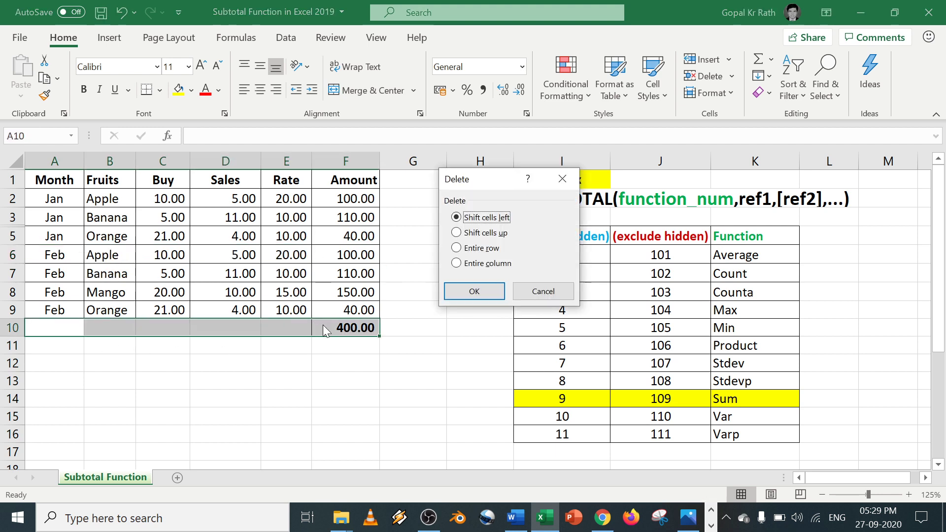
key(Return)
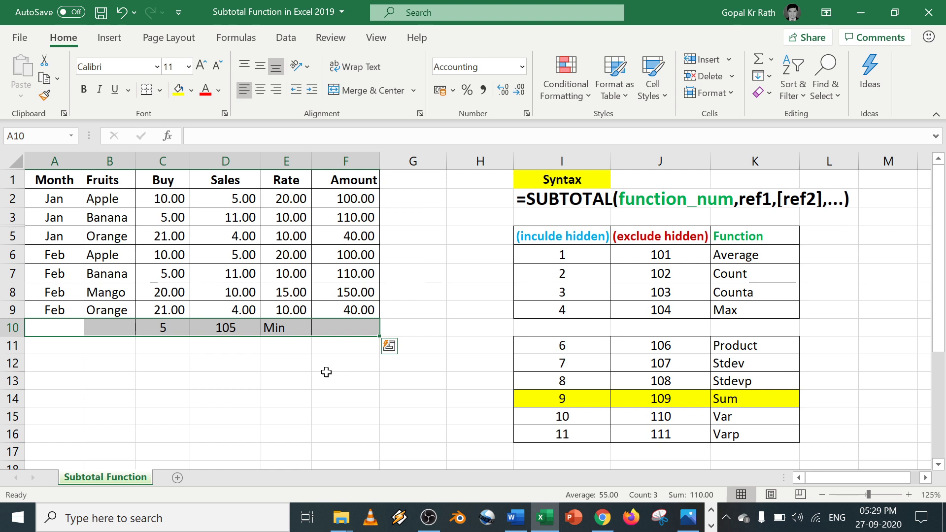
key(ctrl+z)
key(ctrl+minus)
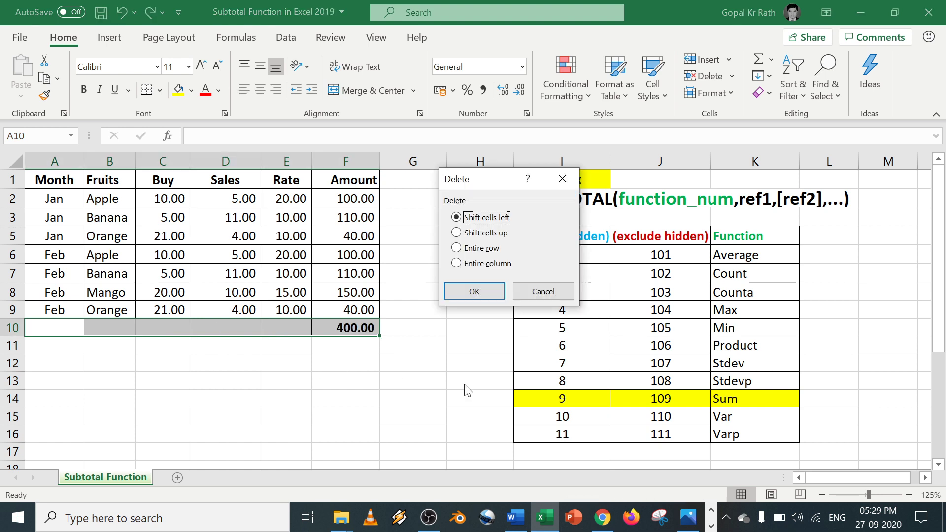
click(486, 233)
click(481, 290)
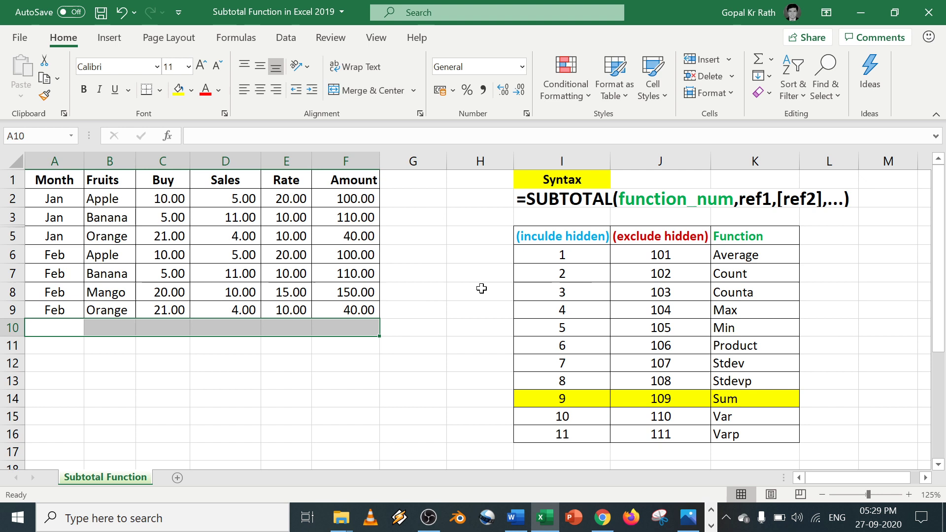
click(167, 272)
drag(55, 180, 357, 307)
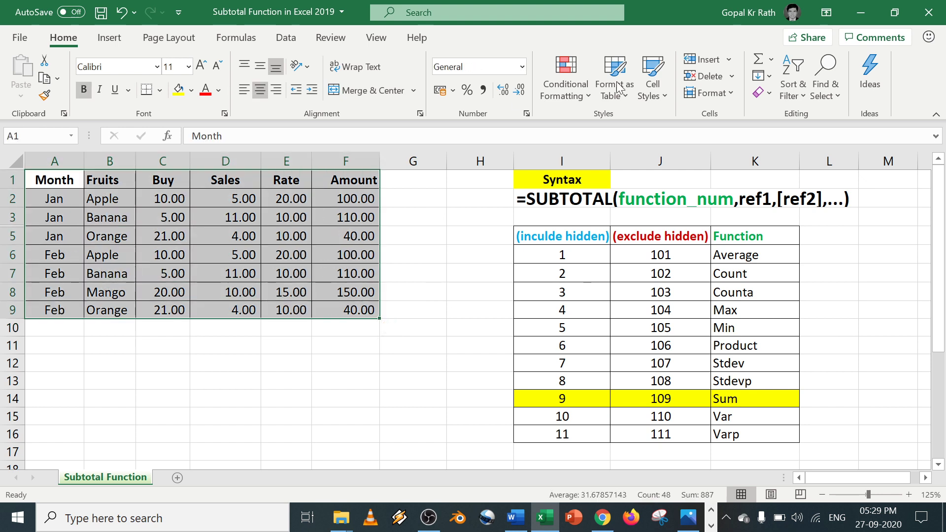
In the Subtotal dialog, group by Fruits, summing Sales instead of Amount
click(285, 39)
click(889, 97)
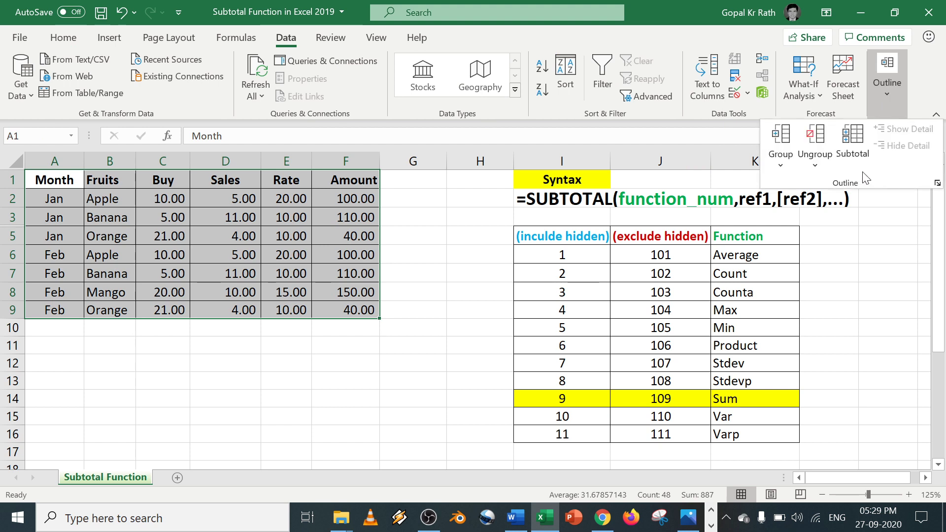
click(854, 144)
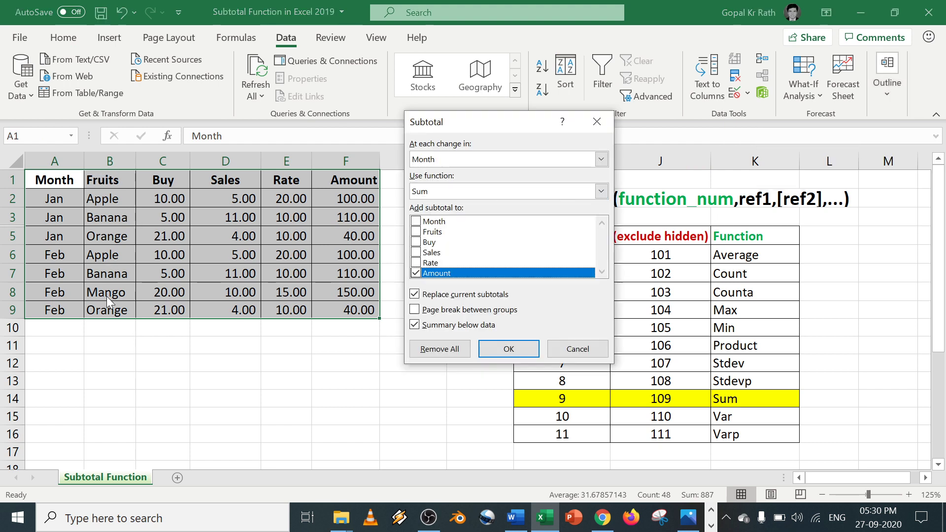
click(601, 159)
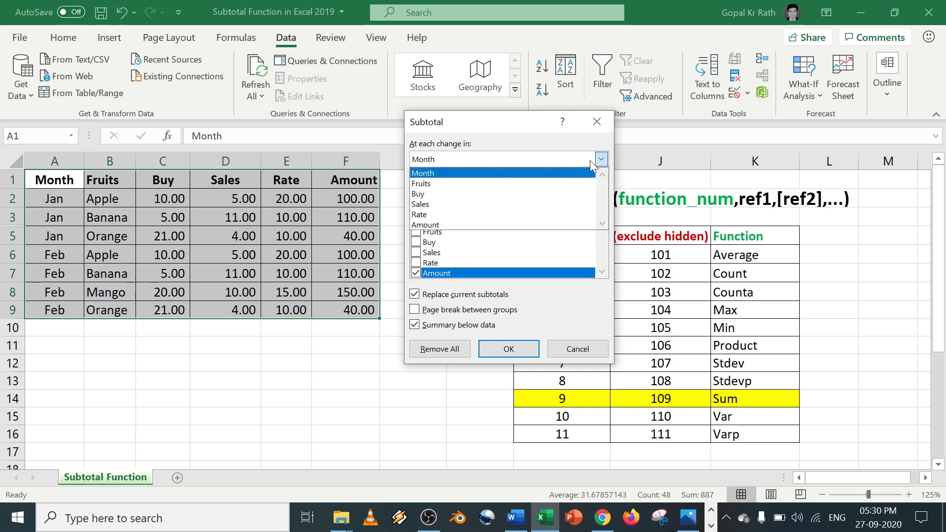
click(435, 184)
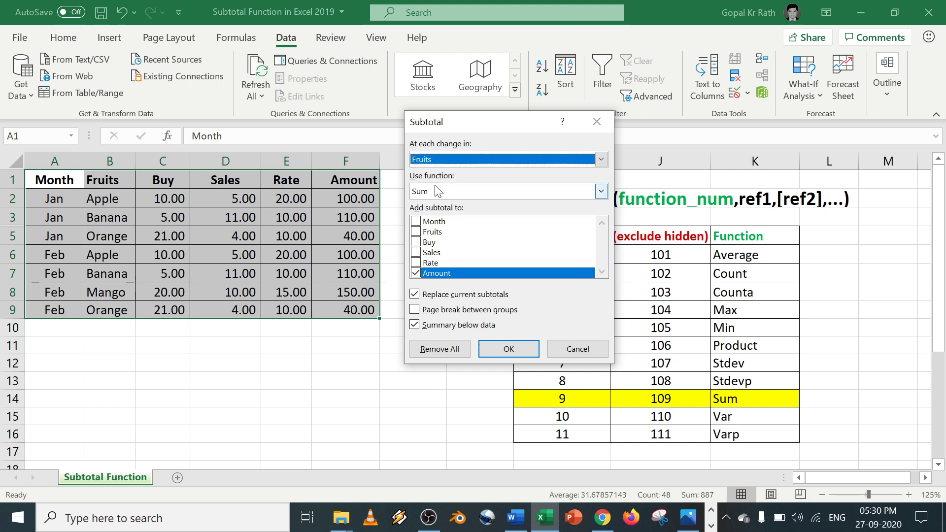
click(416, 273)
click(417, 253)
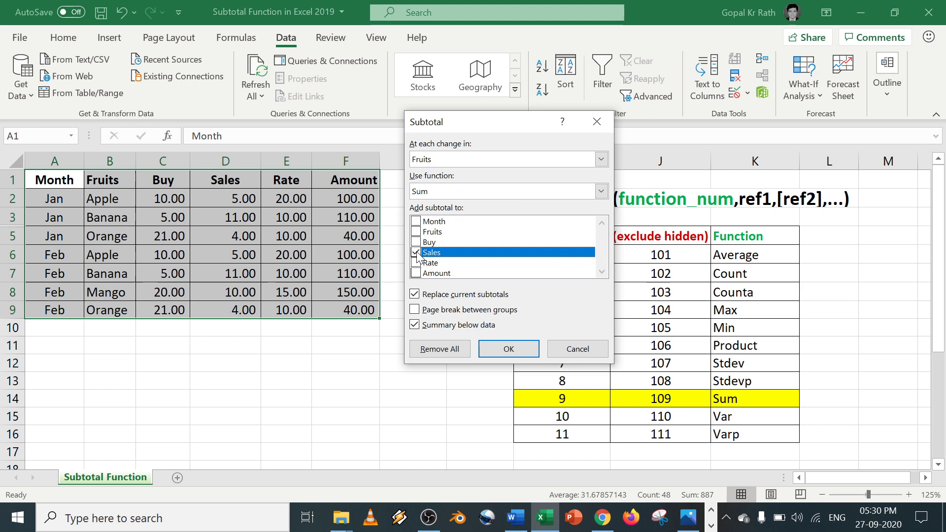
click(509, 349)
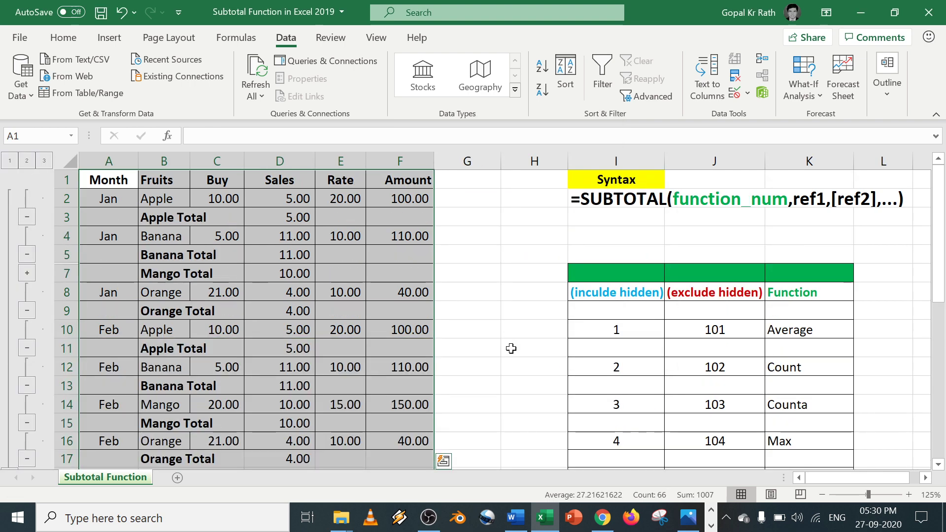
click(160, 215)
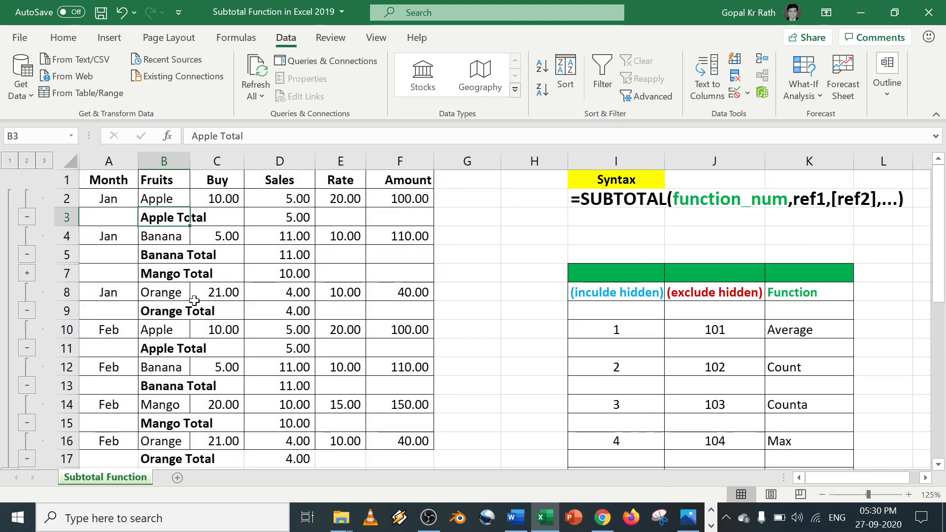
scroll(196, 298, down, 2)
scroll(195, 300, up, 2)
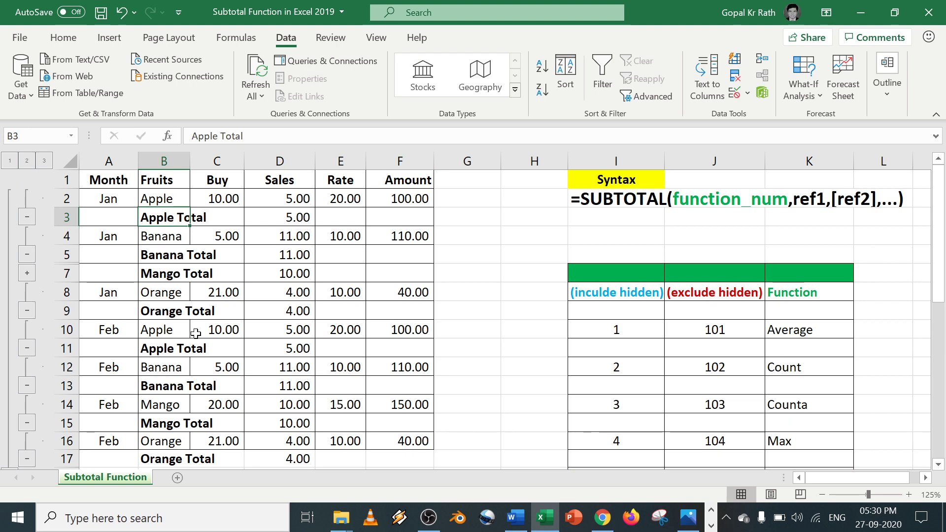
click(169, 345)
scroll(216, 387, down, 2)
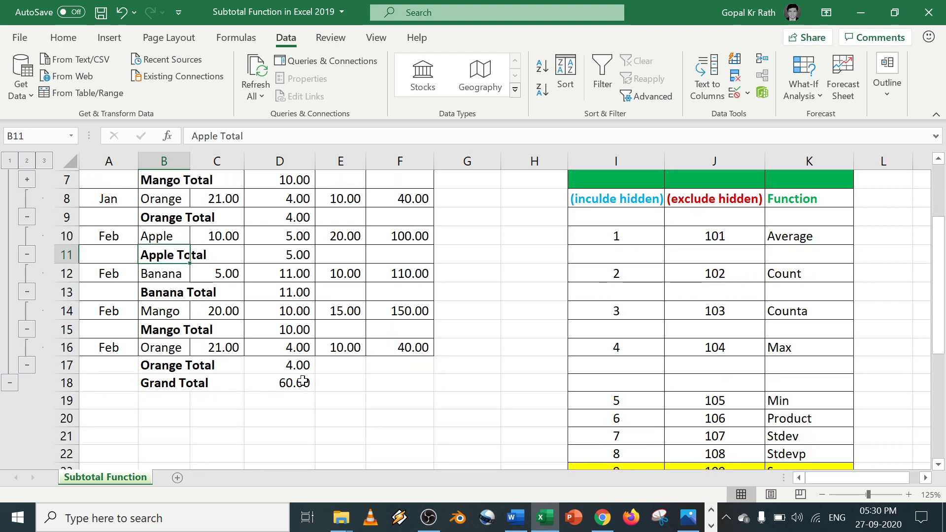
click(343, 371)
scroll(331, 328, up, 2)
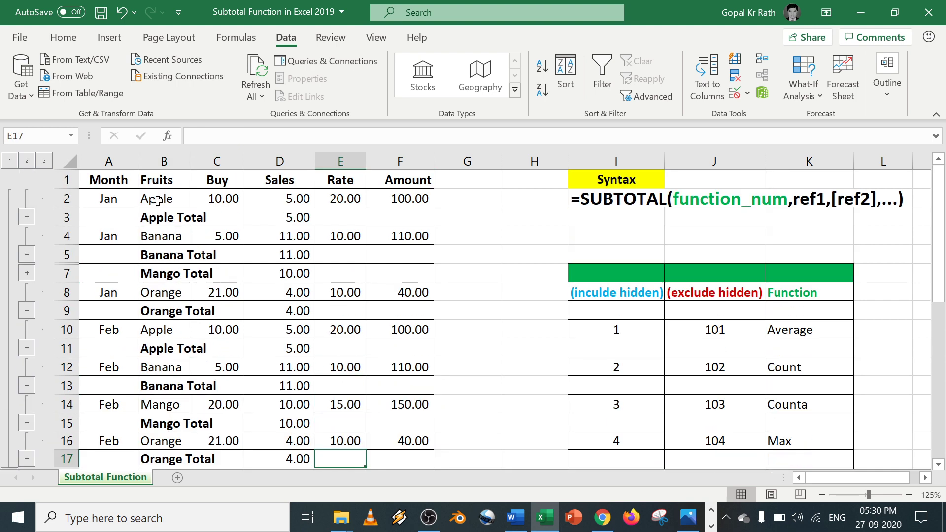
drag(153, 217, 220, 217)
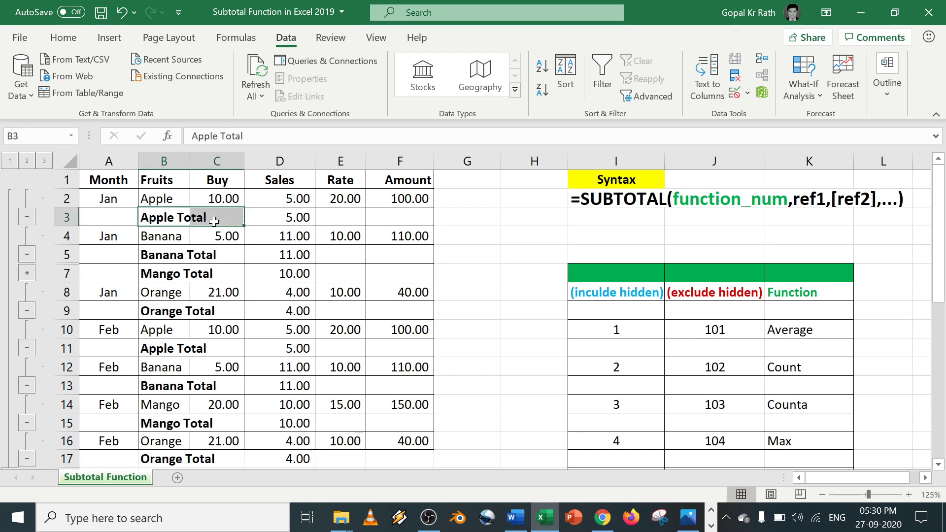
ctrl+drag(153, 351, 231, 350)
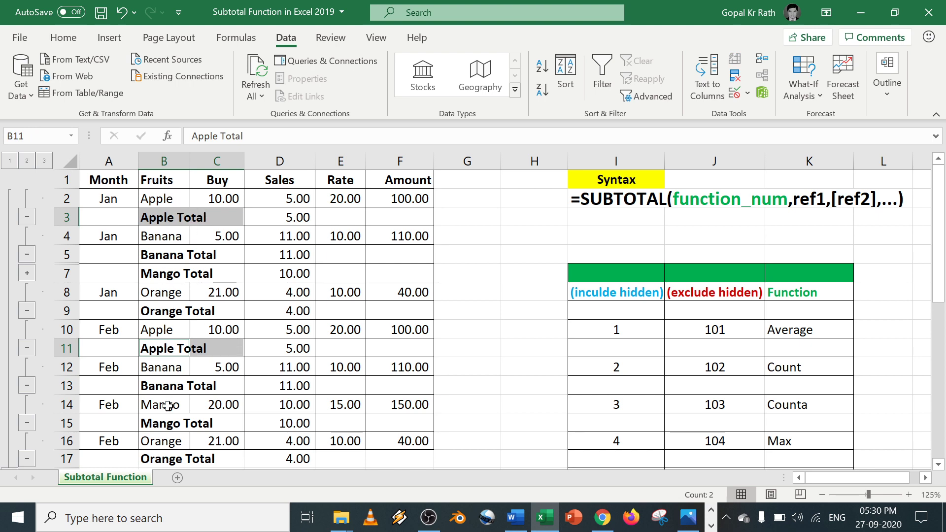
click(169, 237)
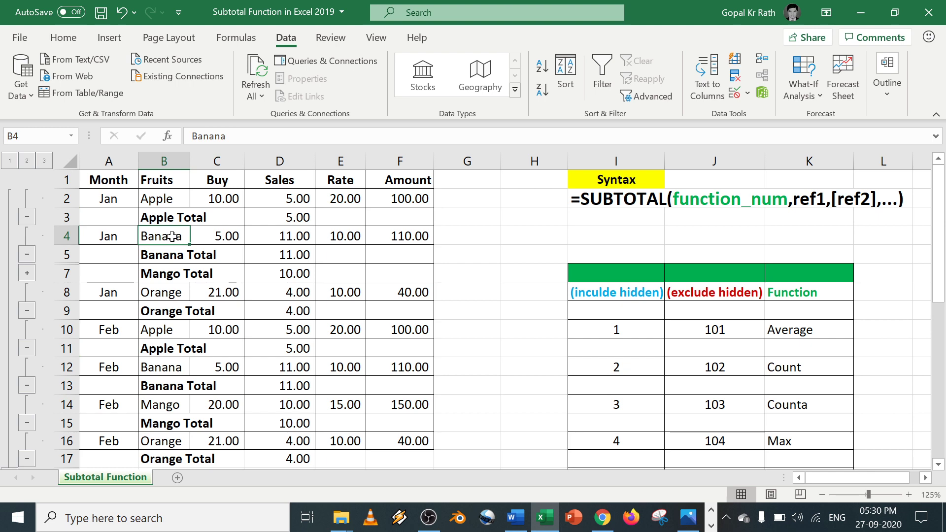
Undo the earlier subtotals and sort the table A to Z by Fruits, using headers
click(121, 14)
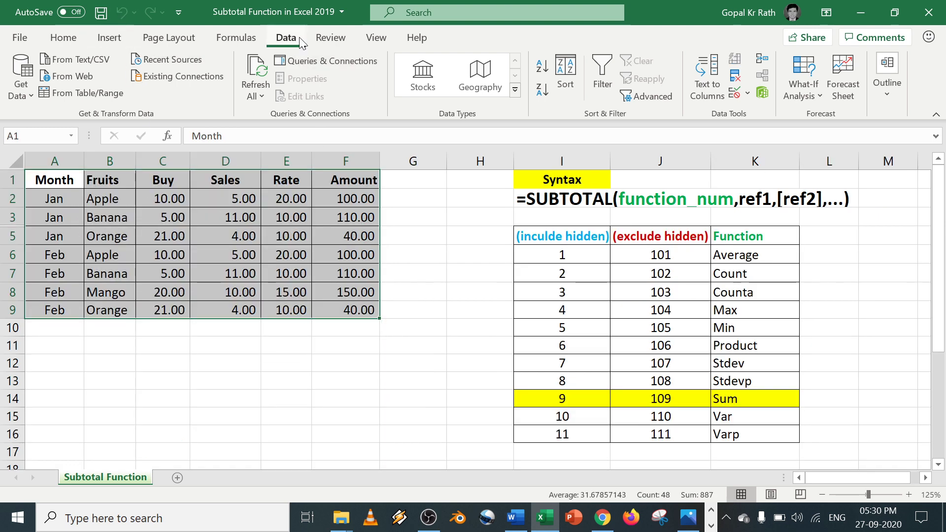
click(566, 74)
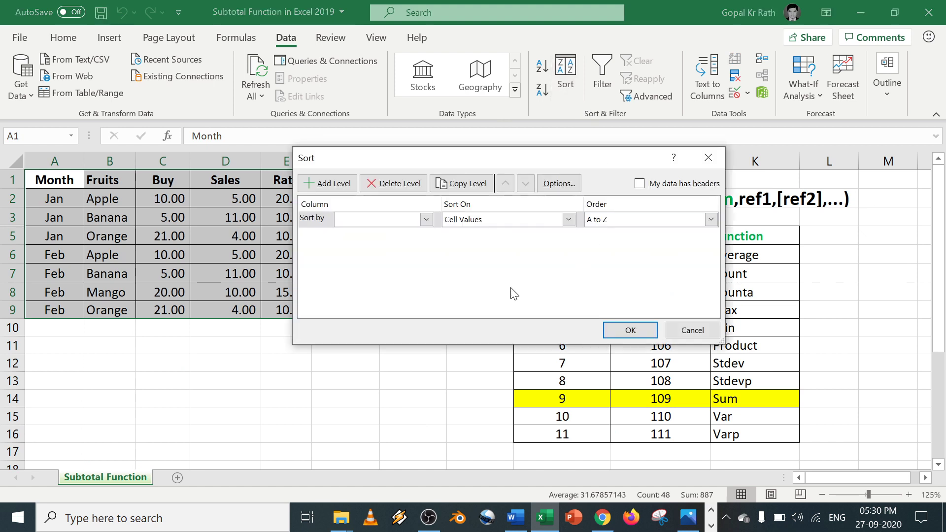
click(427, 219)
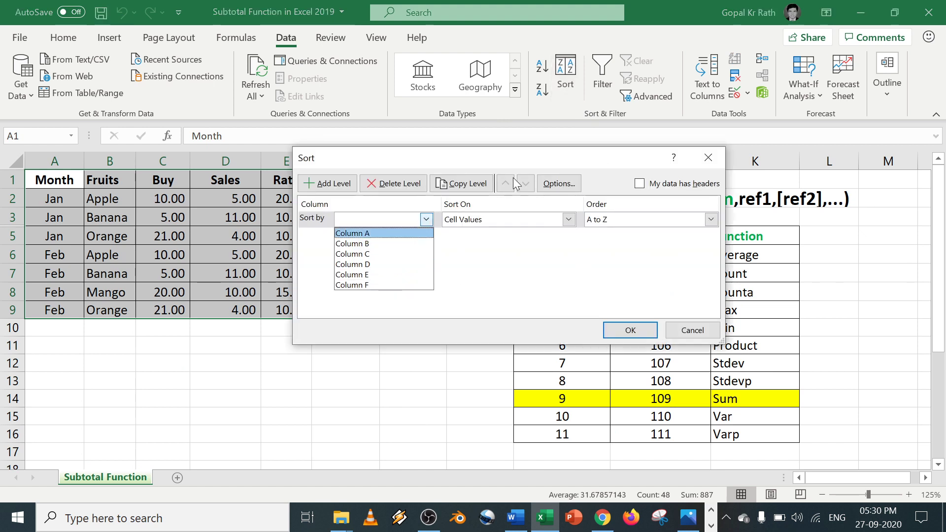
click(641, 187)
click(641, 187)
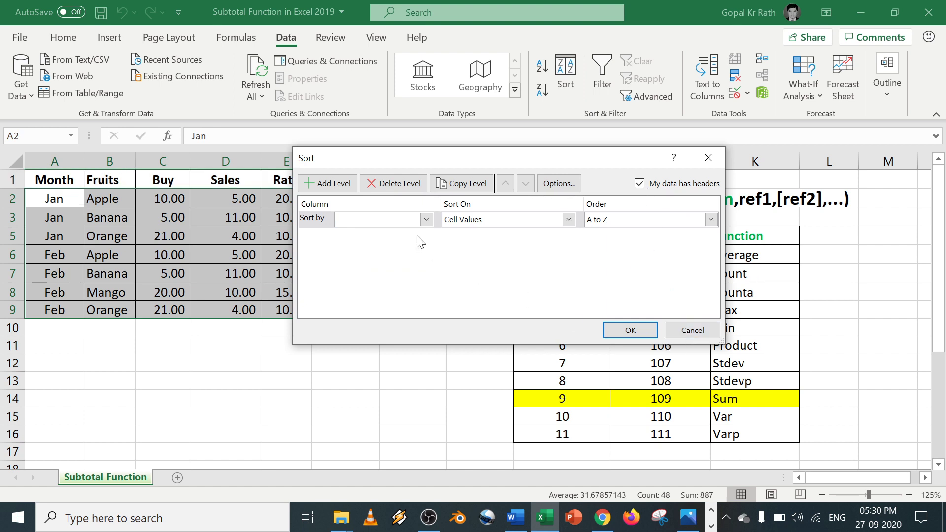
click(426, 219)
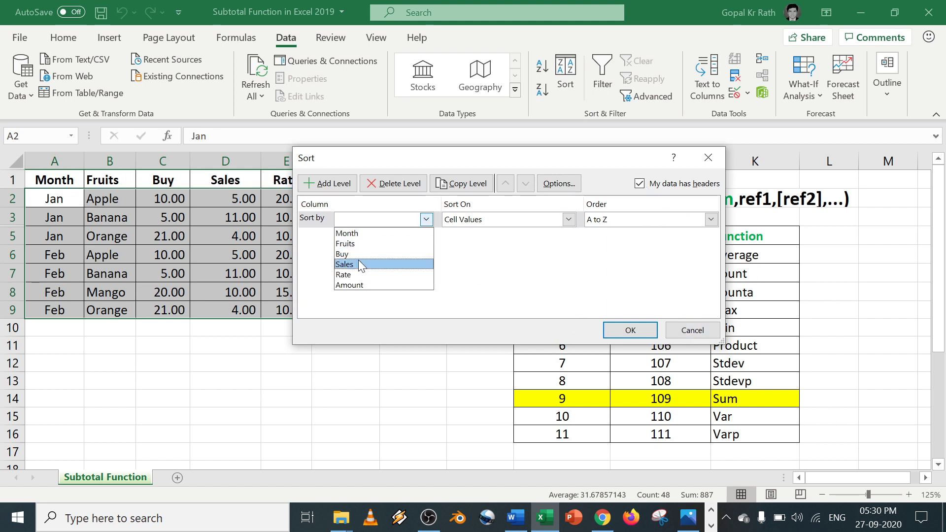
click(351, 244)
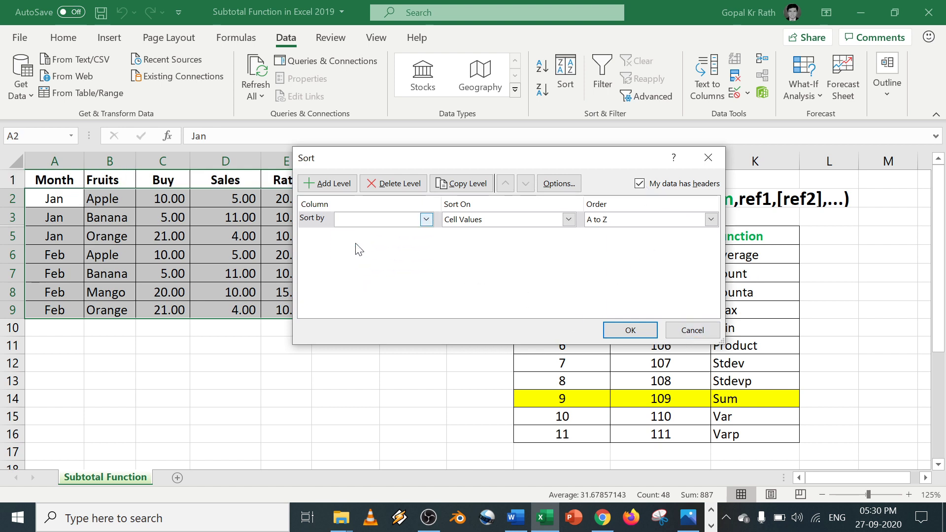
click(630, 330)
Select the whole table and add Sum of Sales subtotals at each change in Fruits
drag(109, 199, 309, 311)
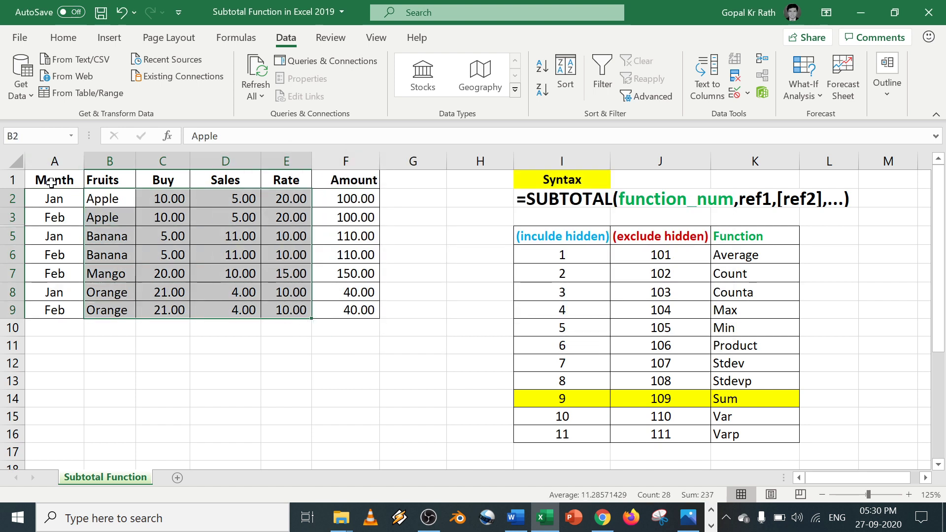
drag(52, 182, 347, 310)
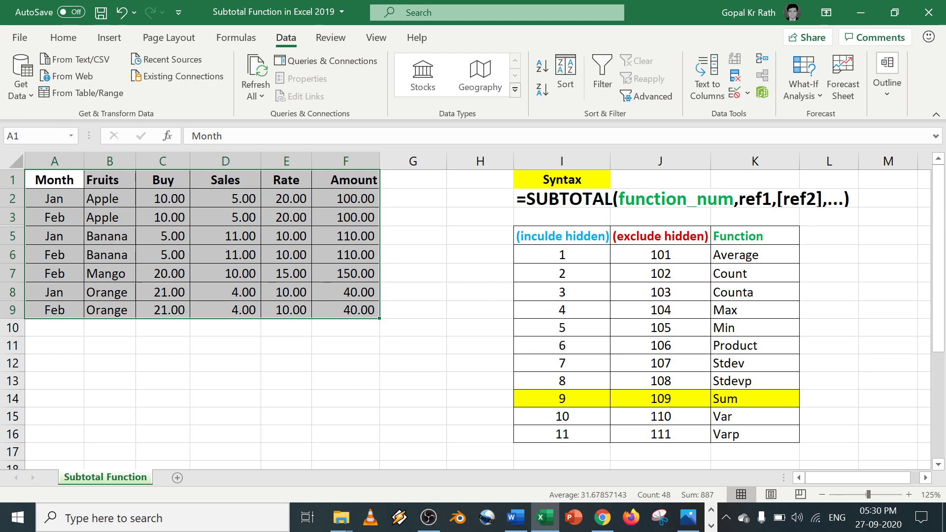
click(880, 93)
click(860, 139)
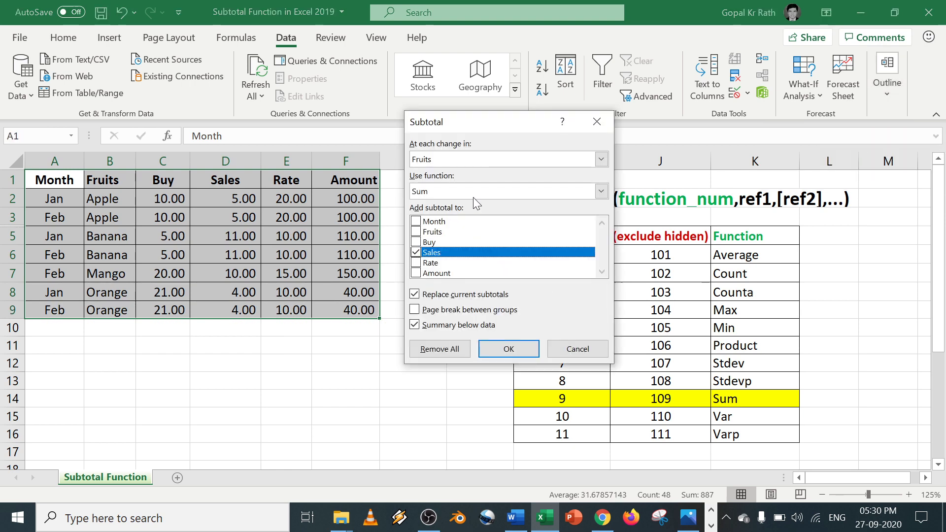
click(510, 352)
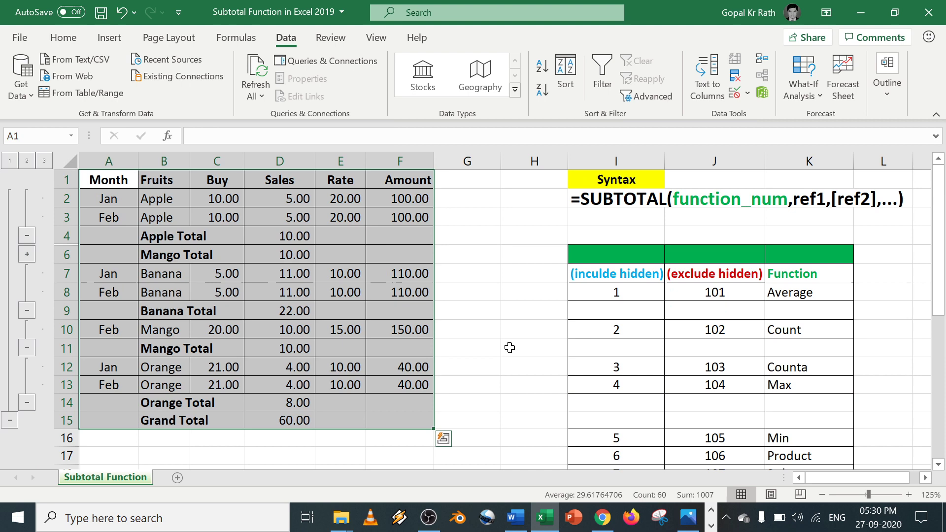
Inspect the Apple Total and first Mango Total rows, revealing the hidden Jan Mango row
click(167, 239)
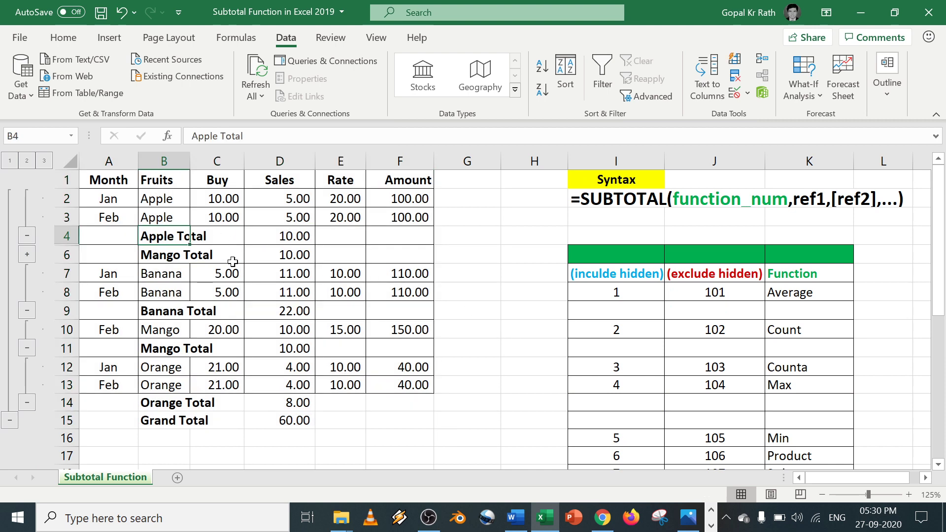
click(292, 255)
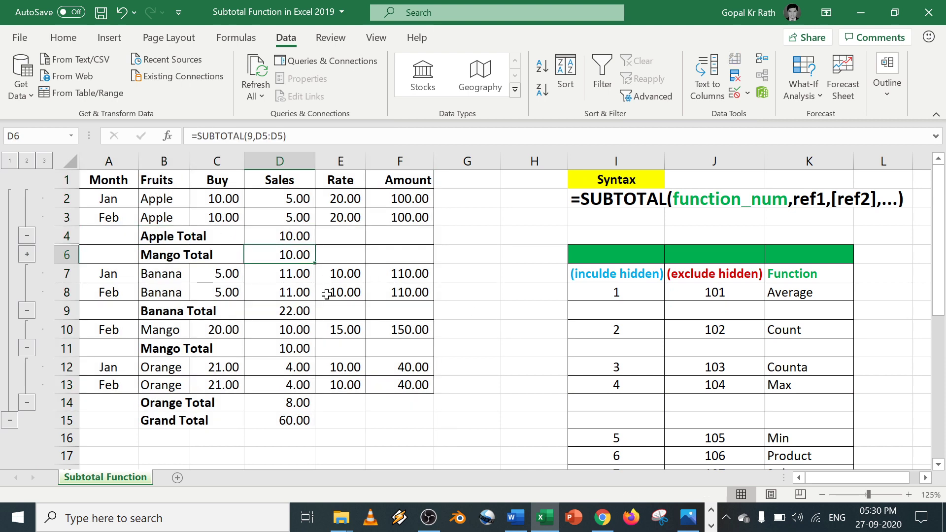
click(26, 254)
click(153, 272)
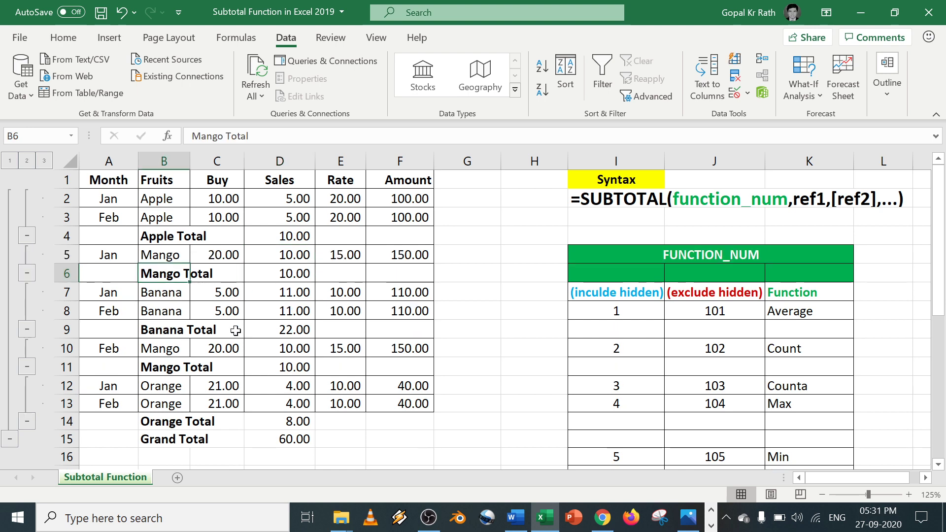
drag(163, 180, 296, 274)
click(170, 274)
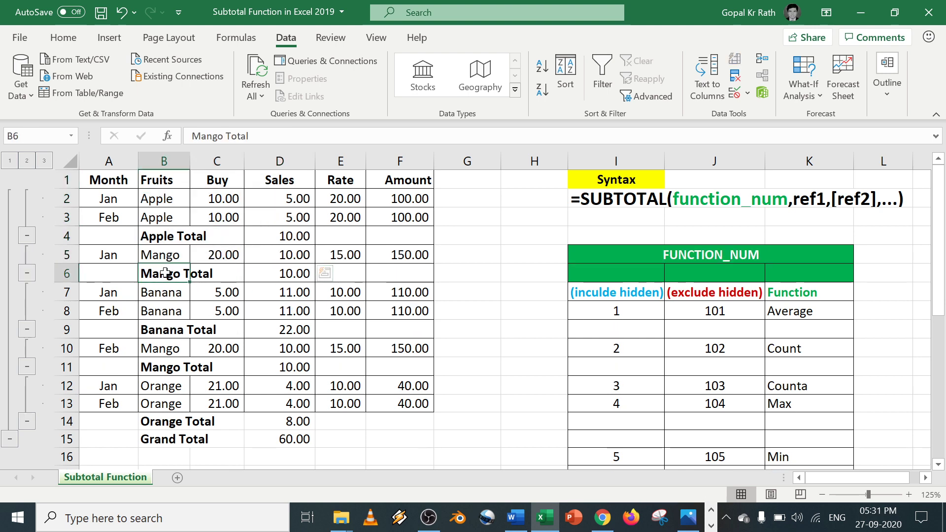
Select the Banana, second Mango and Orange groups to check their subtotal values
drag(157, 334, 401, 290)
drag(158, 352, 370, 370)
click(161, 397)
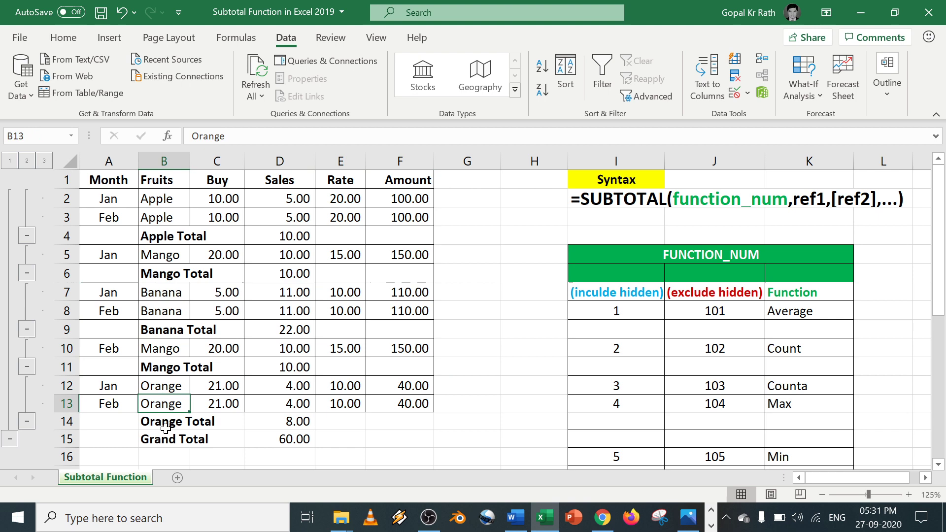
click(170, 421)
click(370, 419)
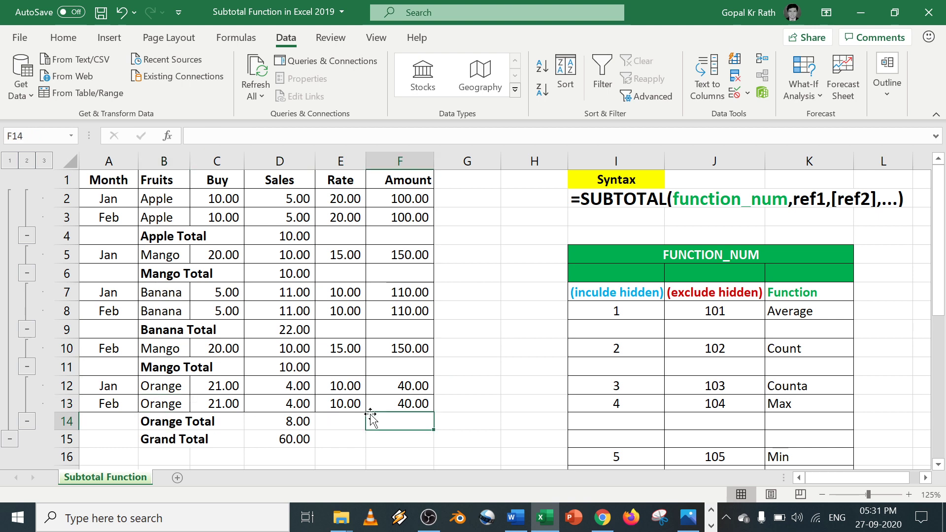
click(348, 369)
click(332, 286)
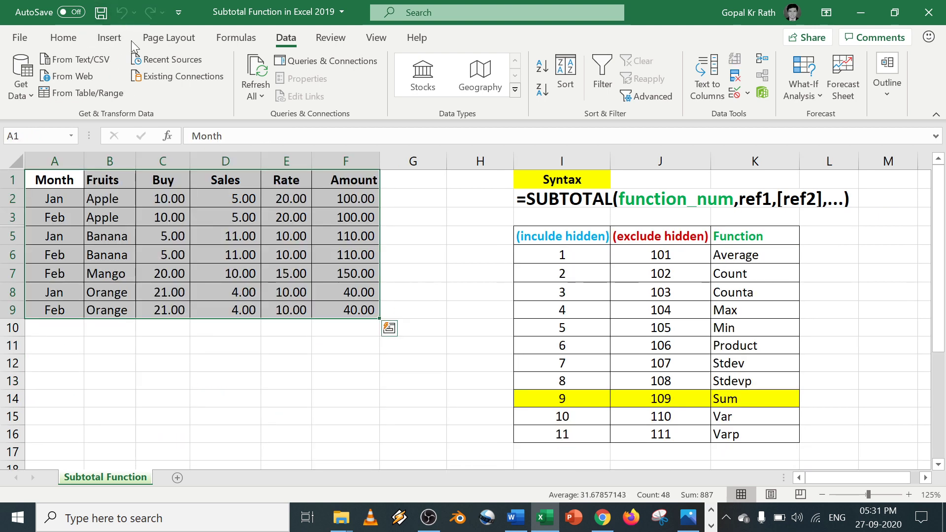
click(218, 256)
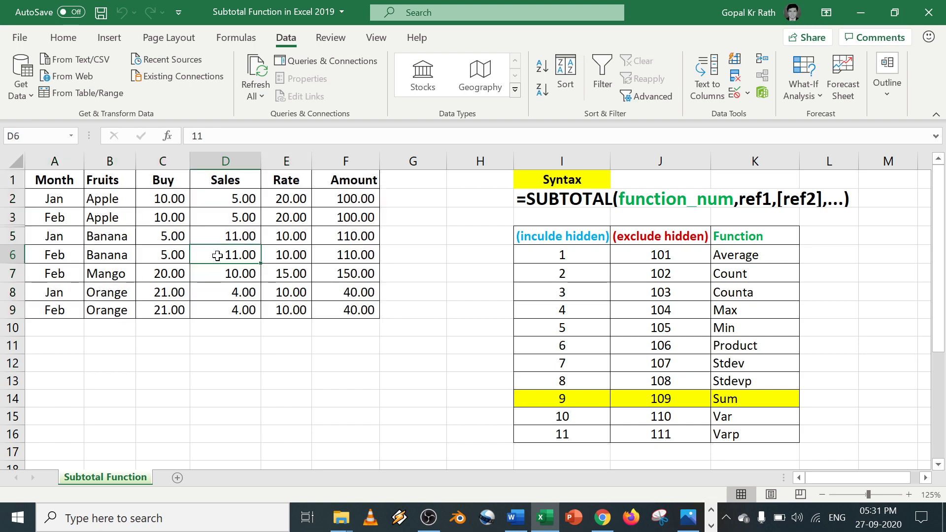